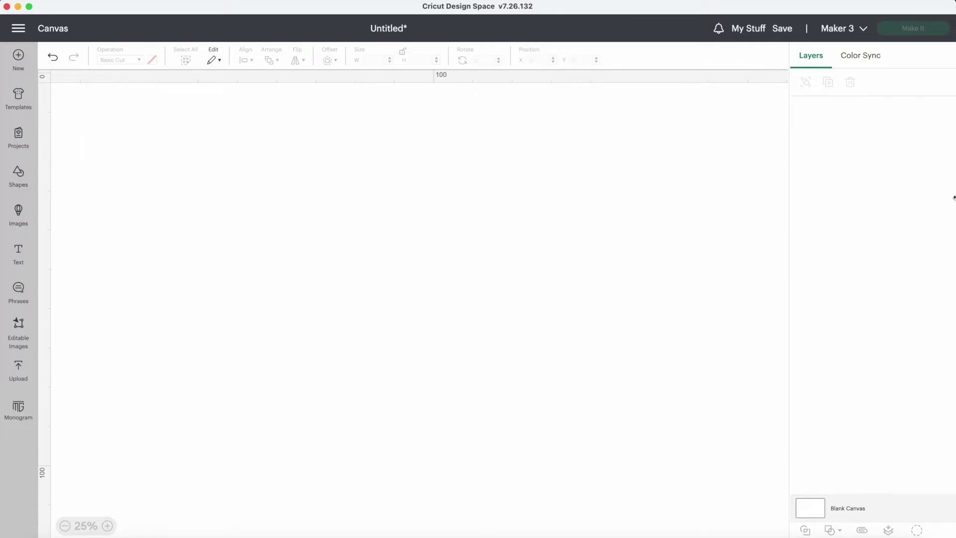
Step: Load hello spring.jpg from the desktop as a new image upload and set its image type to Simple
drag(954, 197, 889, 197)
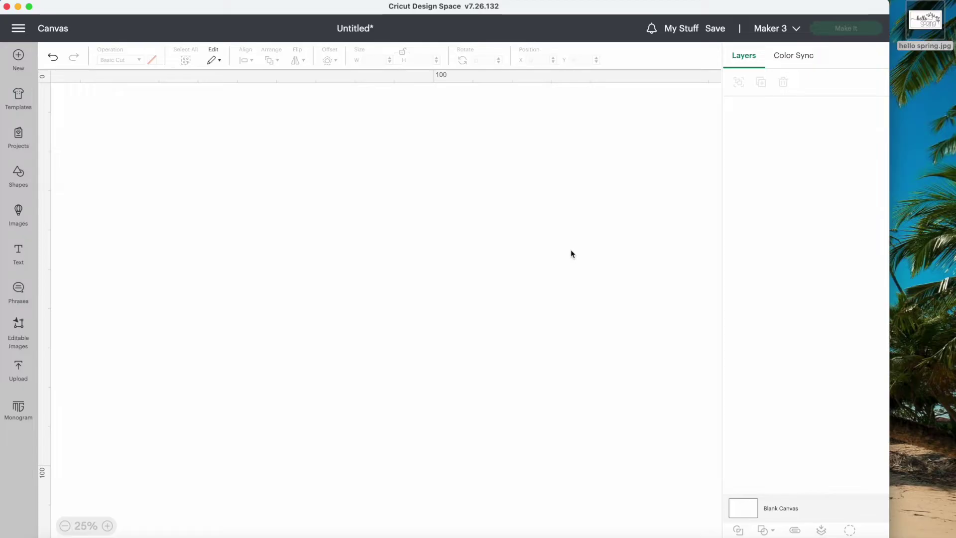
click(15, 369)
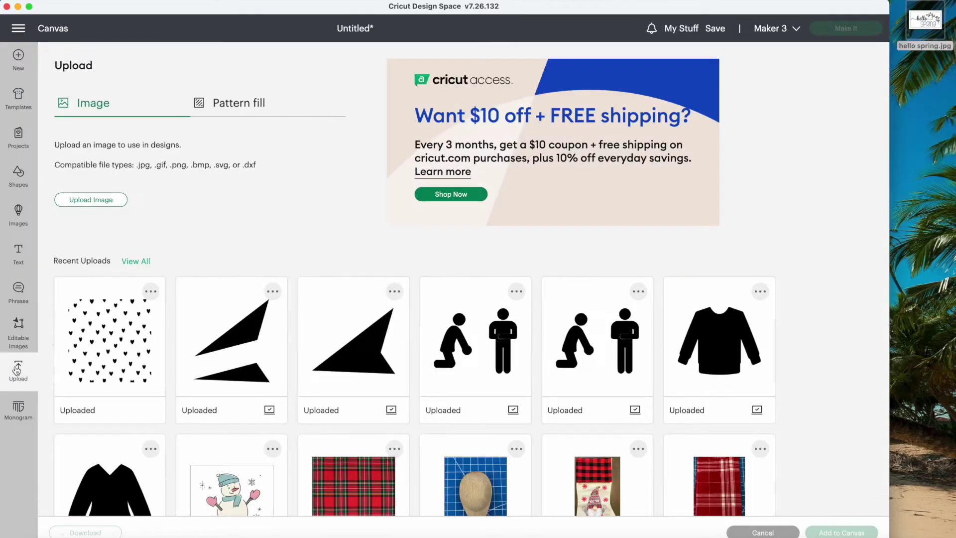
click(89, 204)
drag(922, 23, 473, 278)
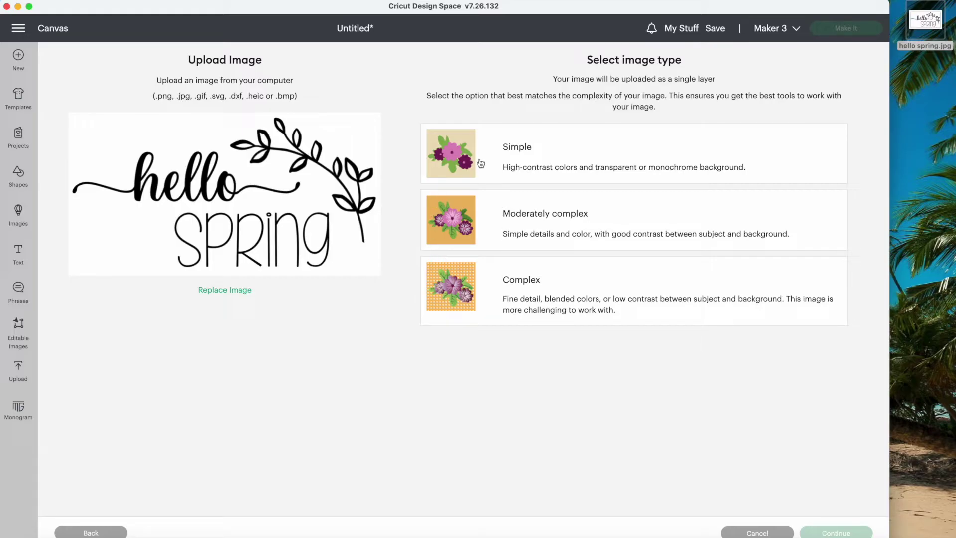
click(520, 153)
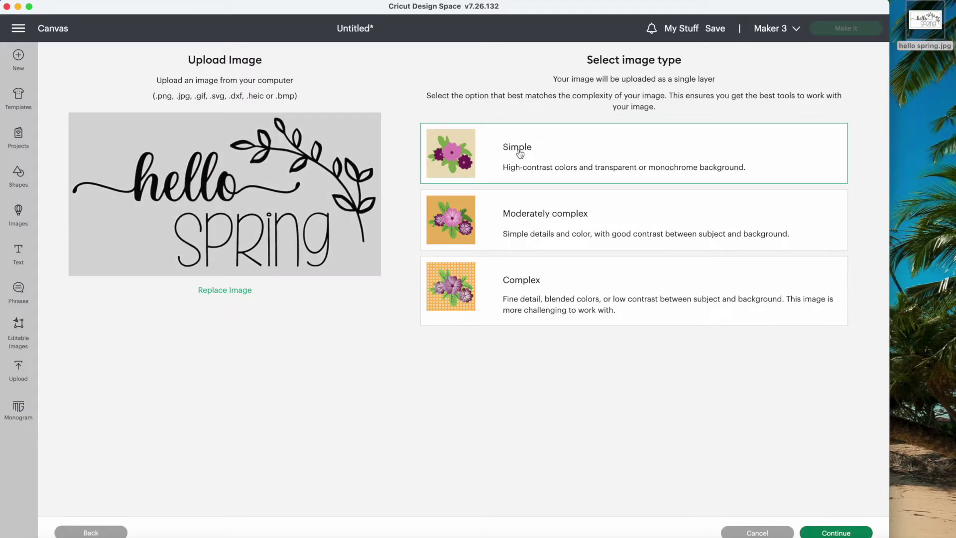
click(825, 532)
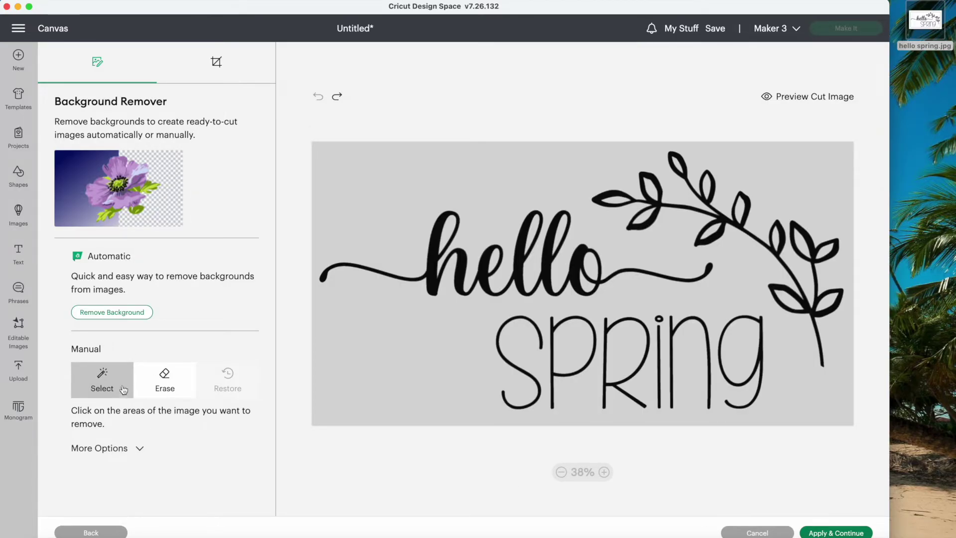
Step: Remove the enclosed background areas inside the letters P, R and g of SPRING
click(581, 339)
click(623, 341)
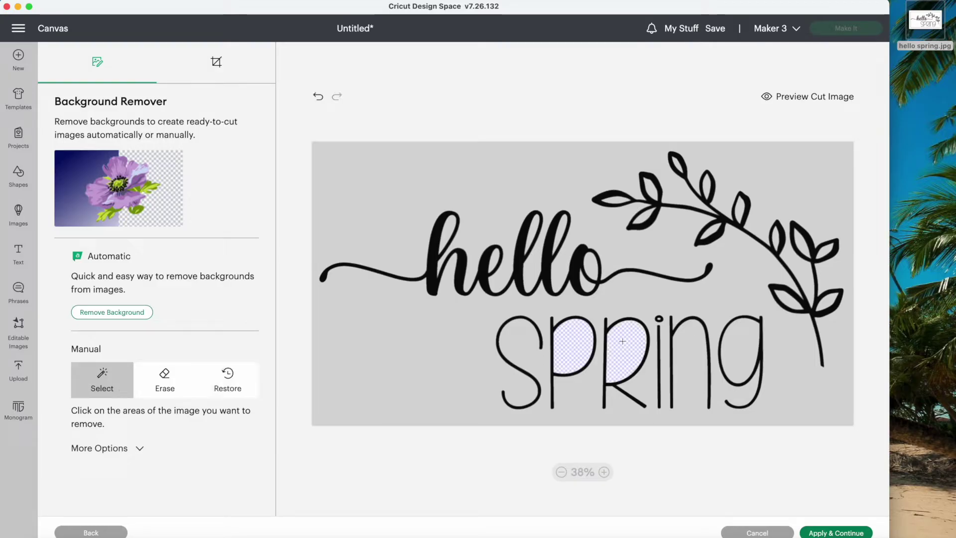
click(738, 335)
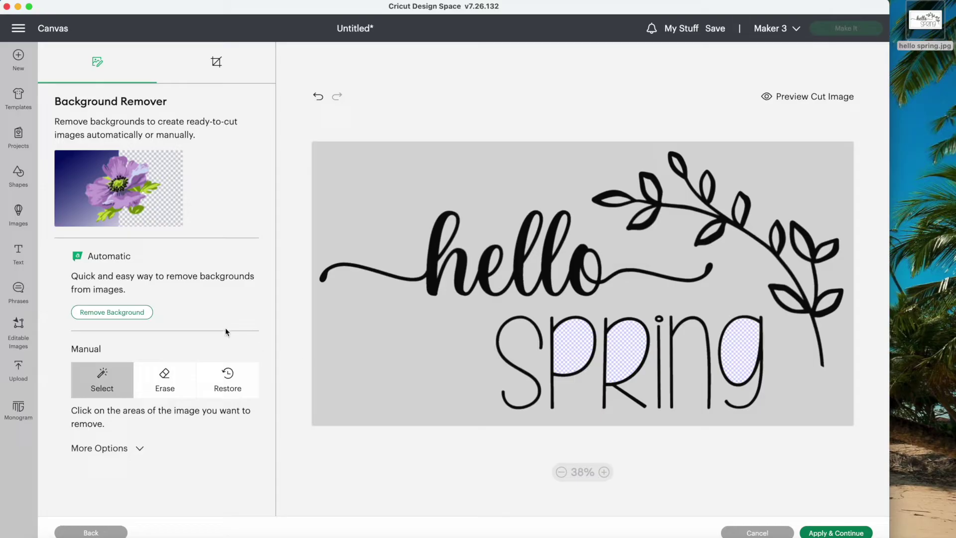
Step: Remove the remaining background automatically and upload the result as a Cut Image
click(120, 312)
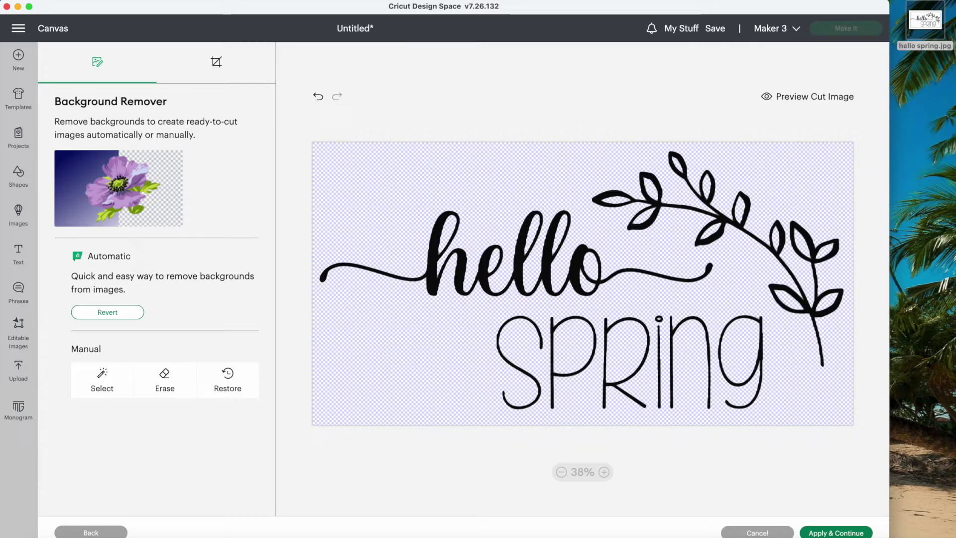
click(821, 532)
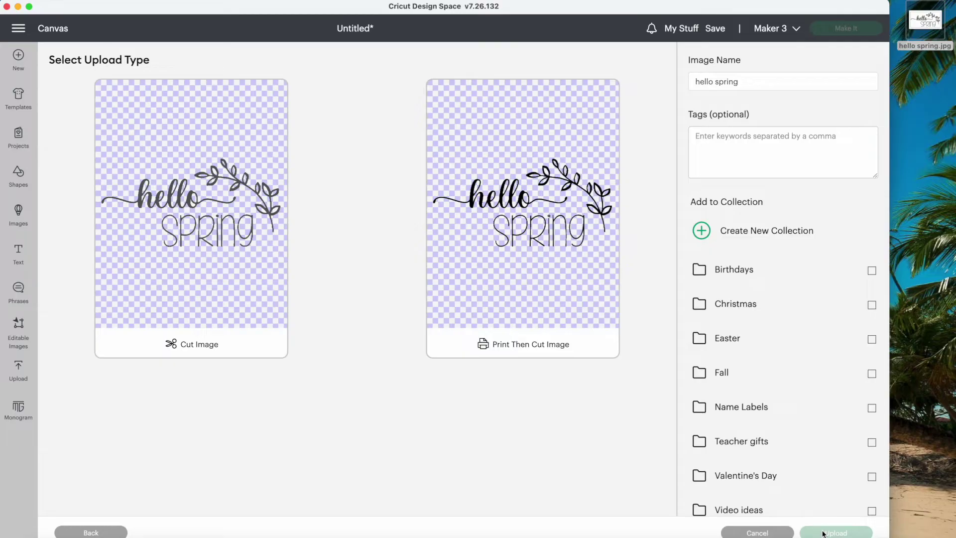
click(271, 264)
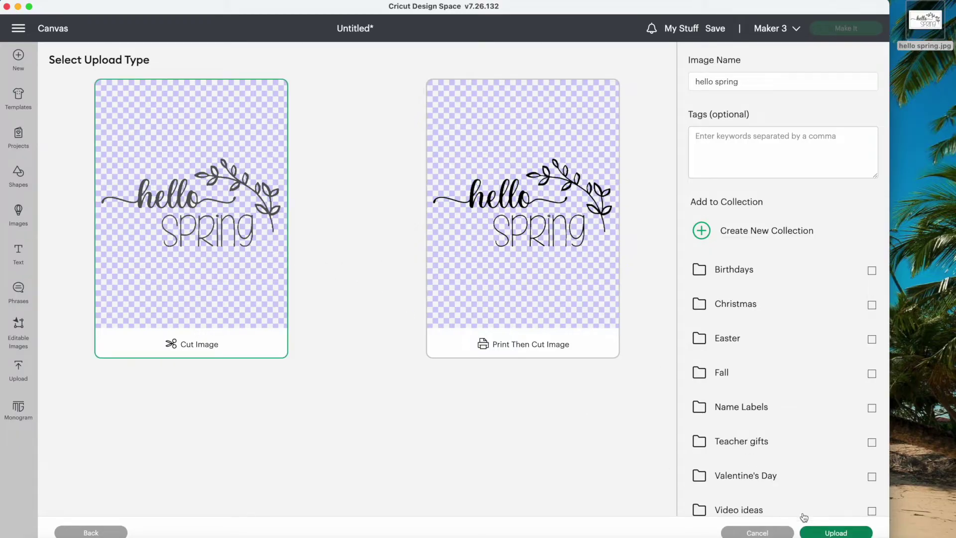
click(812, 532)
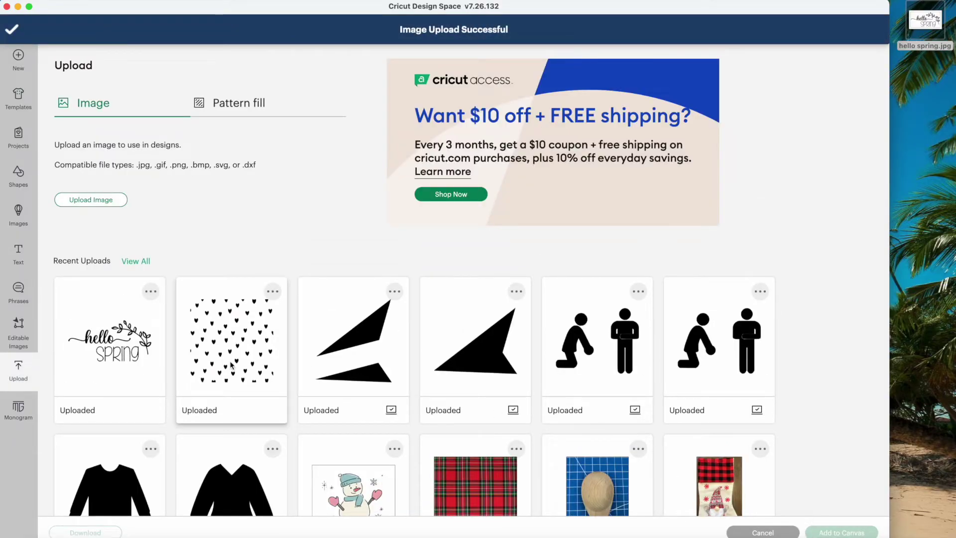
Step: Add the uploaded hello spring image to the canvas, enlarge it to about 217.9 wide and scale it back down
click(134, 340)
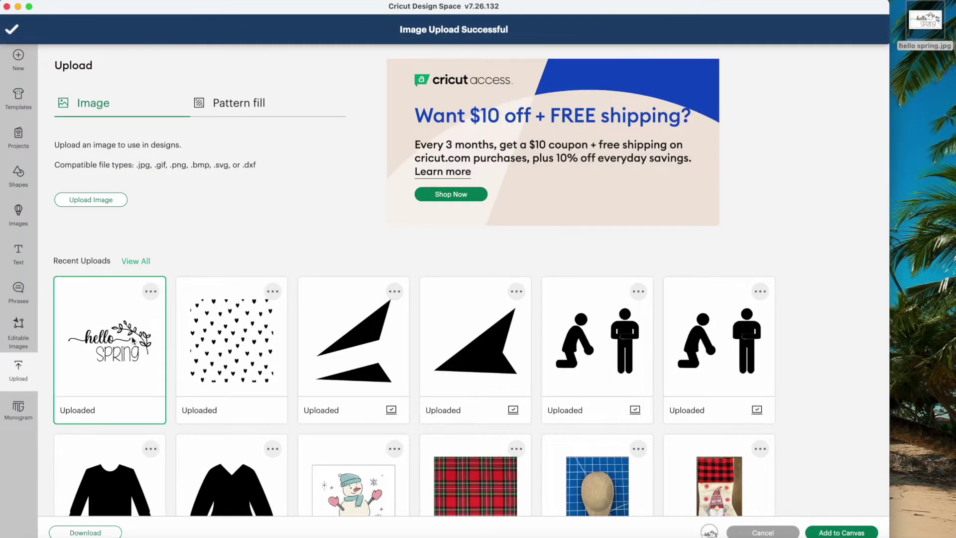
click(821, 533)
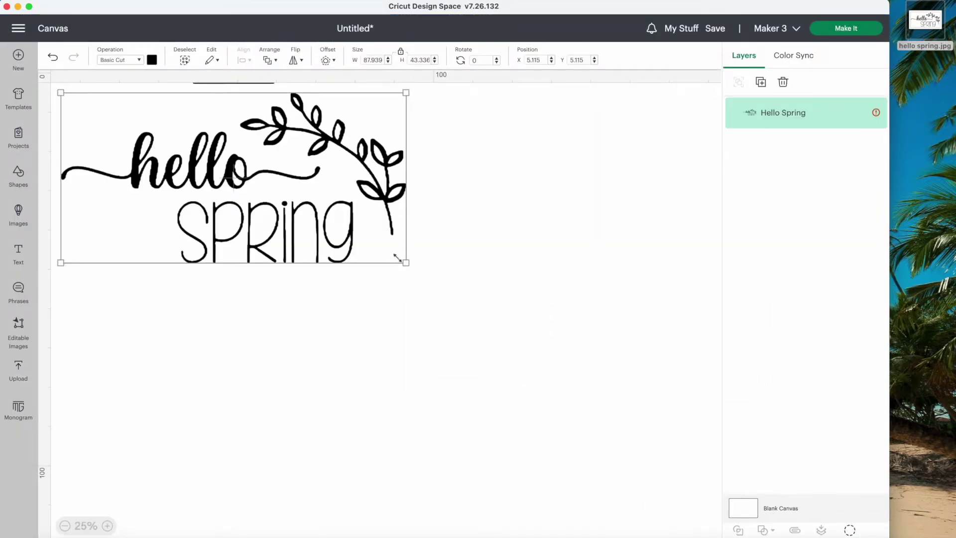
drag(406, 262, 697, 518)
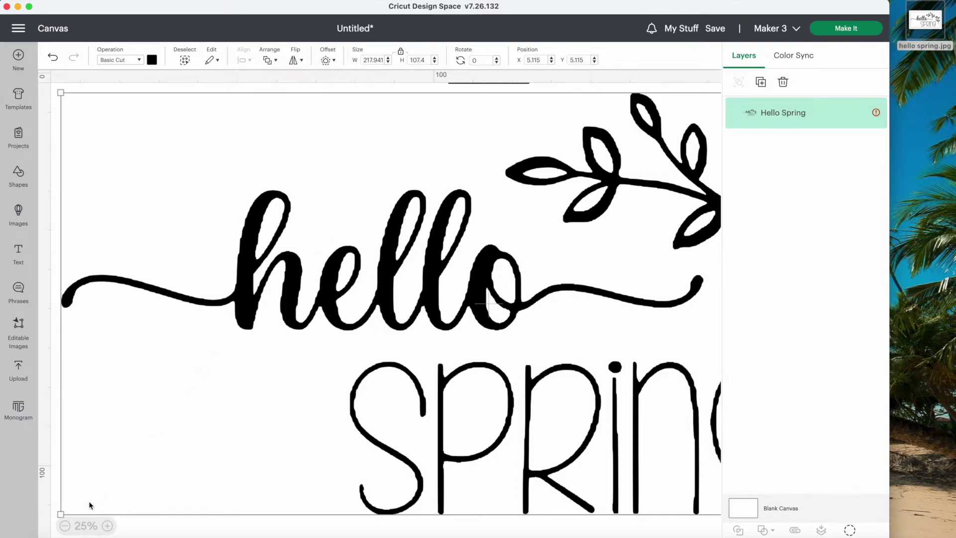
drag(61, 512, 498, 194)
scroll(184, 191, right, 10)
click(202, 357)
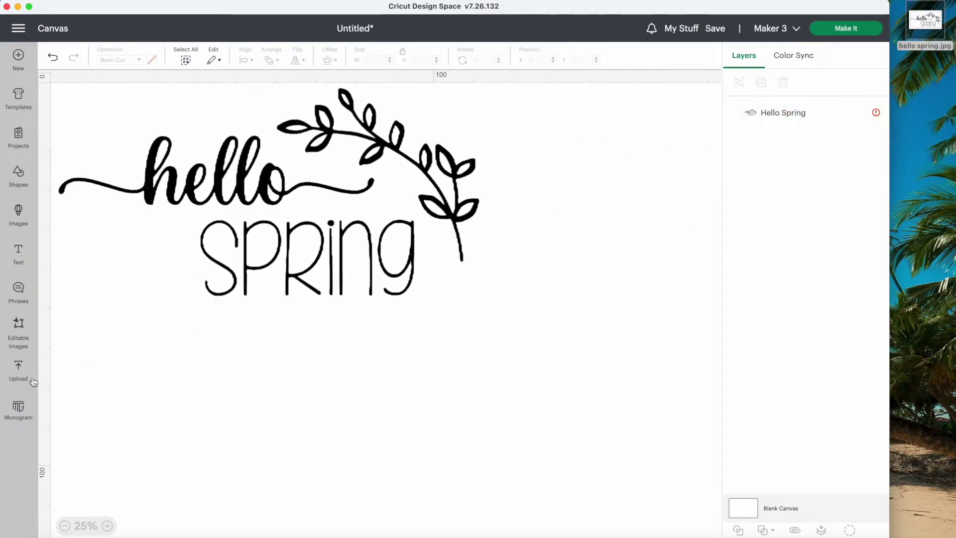
Step: Start another image upload and load hello spring.jpg from the desktop again
click(18, 373)
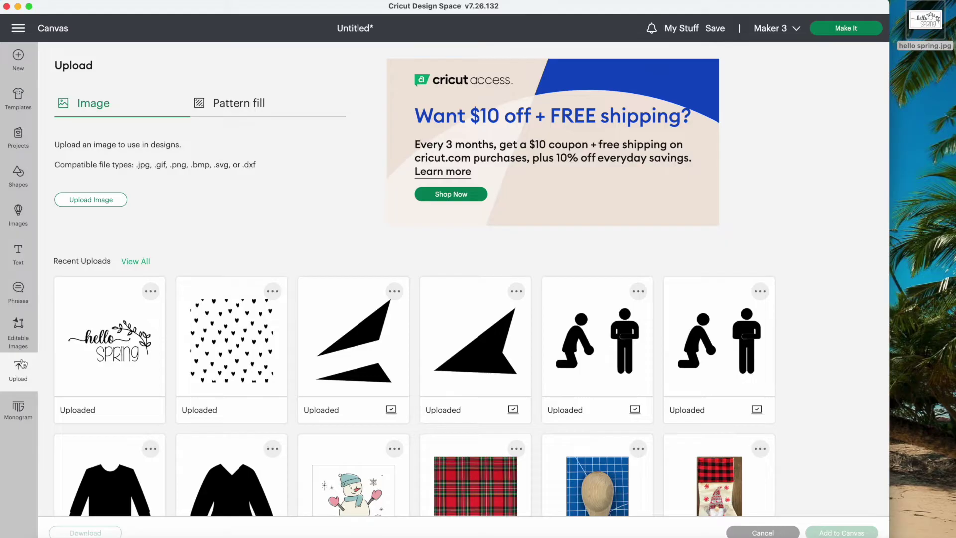
click(102, 199)
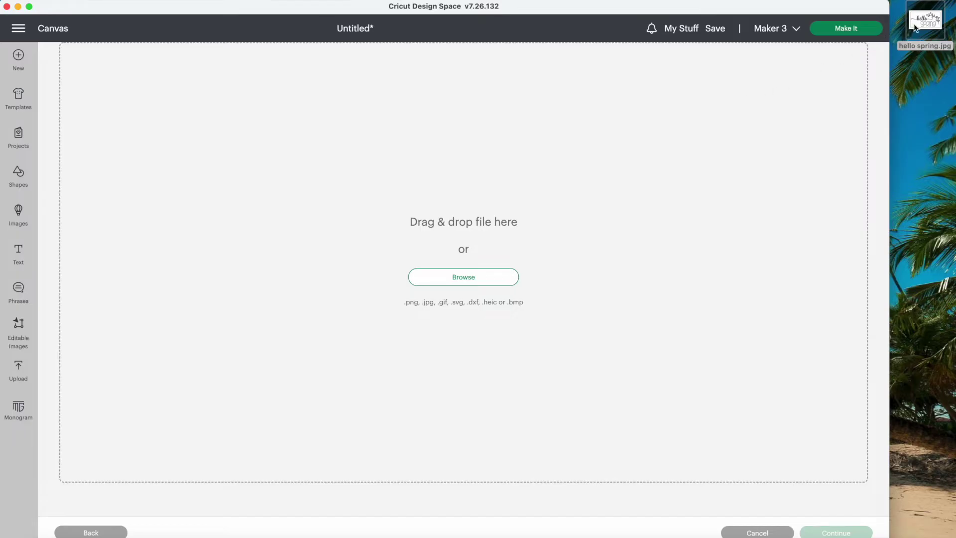
drag(921, 24, 527, 227)
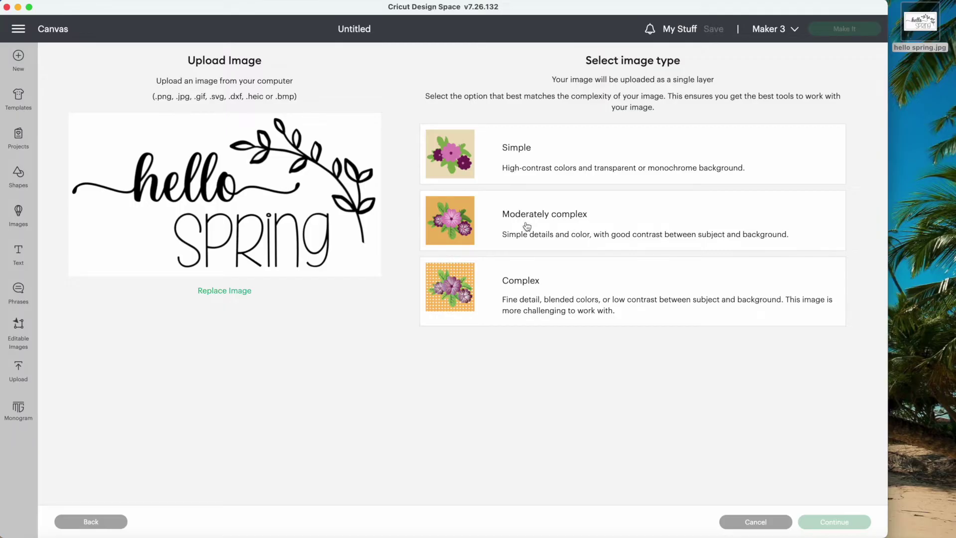
Step: Set the image type to Moderately complex and remove the background automatically
click(526, 227)
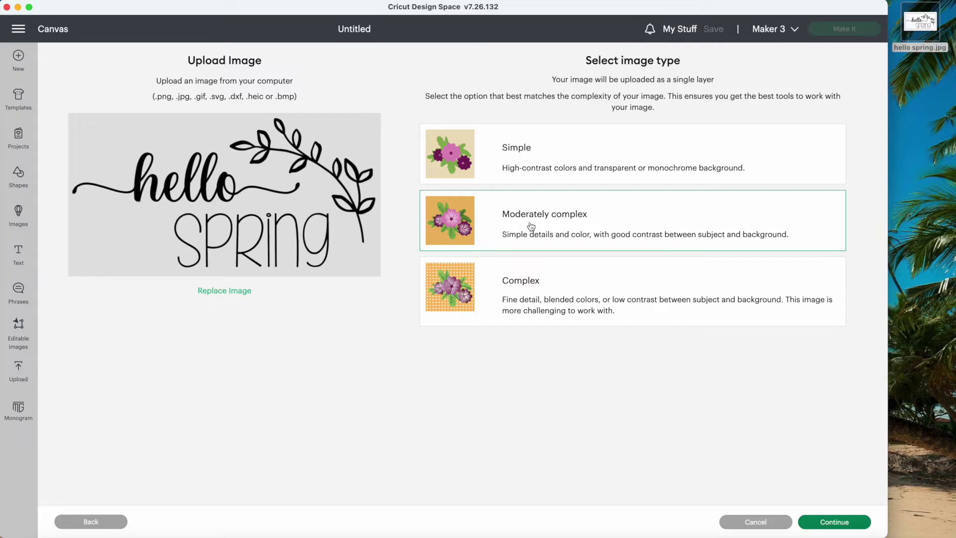
click(828, 522)
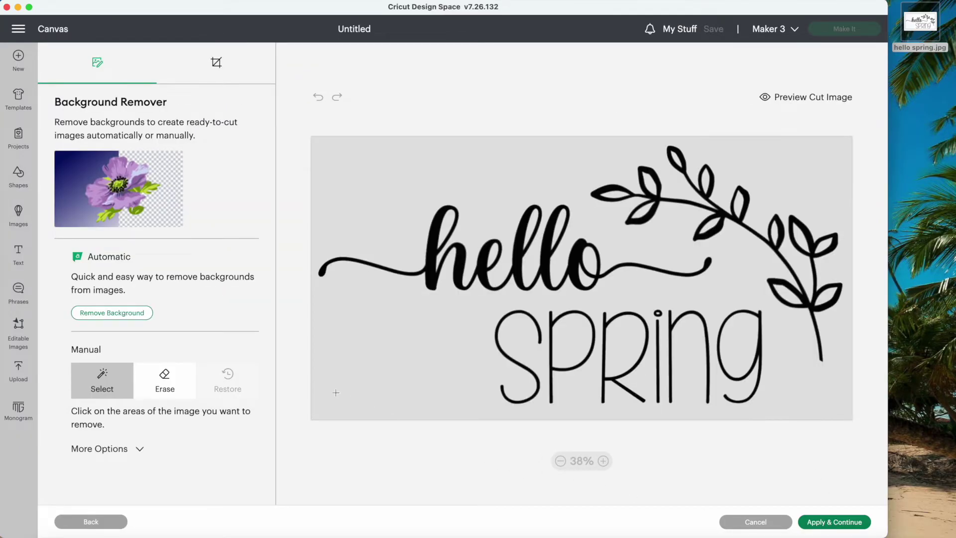
click(141, 315)
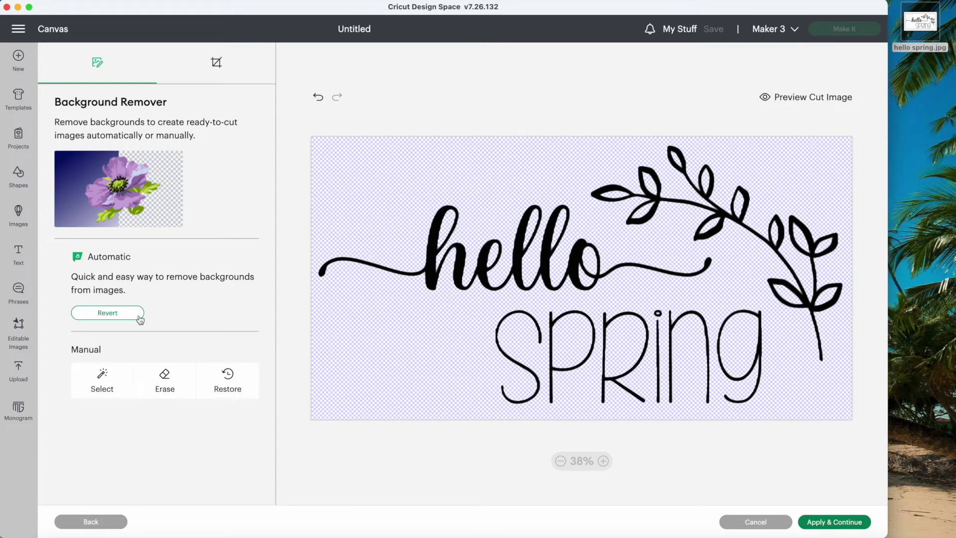
Step: Examine the letter edges of hello at 113% zoom and return to the image type choice
click(603, 460)
click(603, 461)
click(603, 460)
click(603, 461)
click(603, 460)
click(603, 460)
scroll(581, 278, right, 2)
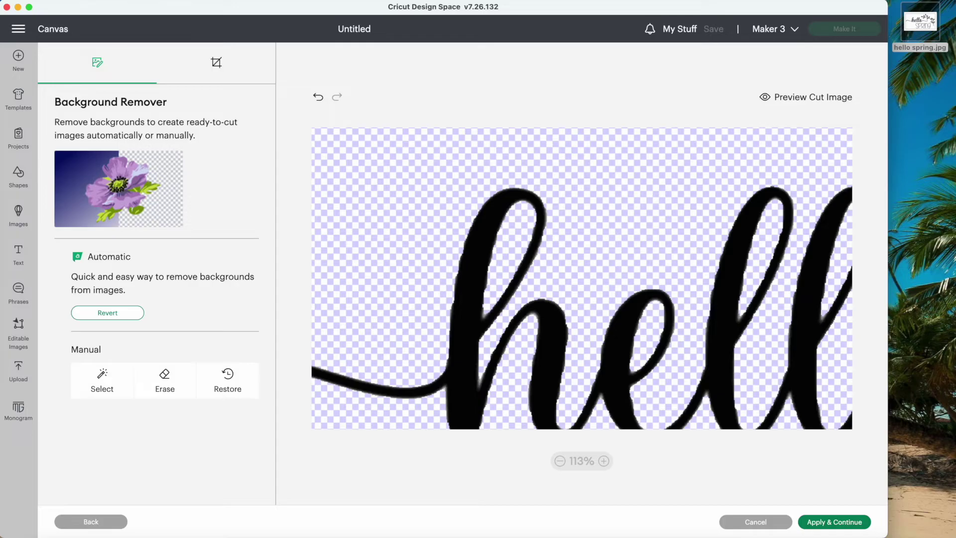
click(108, 521)
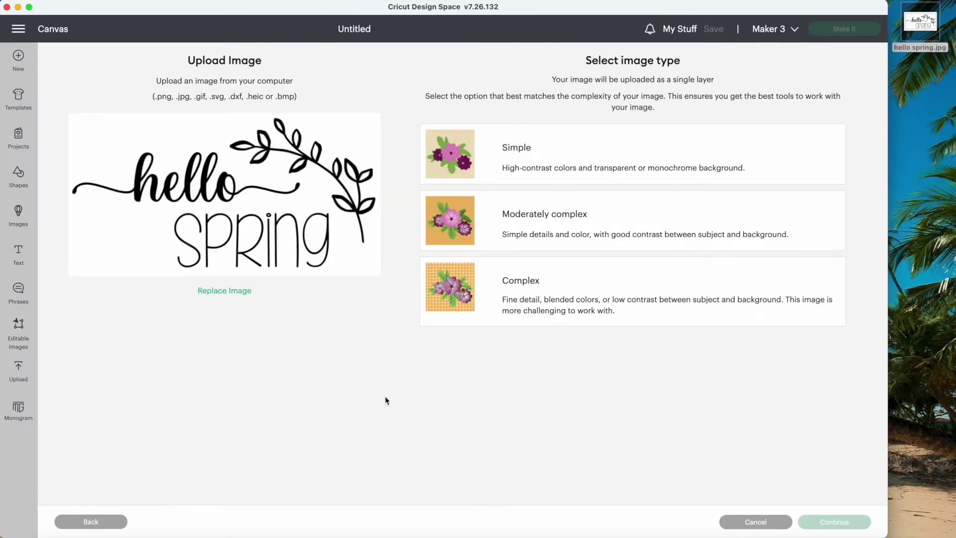
Step: Set the image type to Complex, check the hello lettering at 88% zoom and remove the background automatically
click(521, 288)
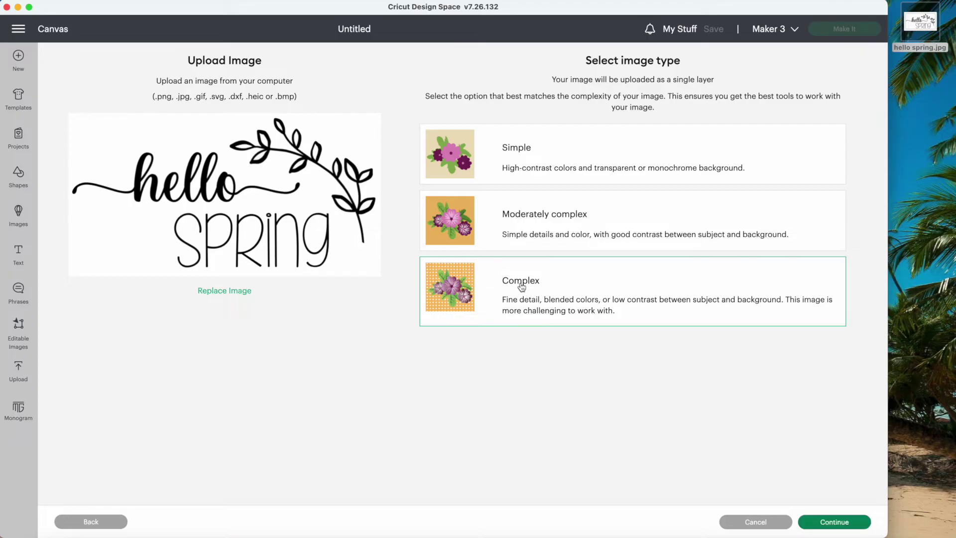
click(814, 521)
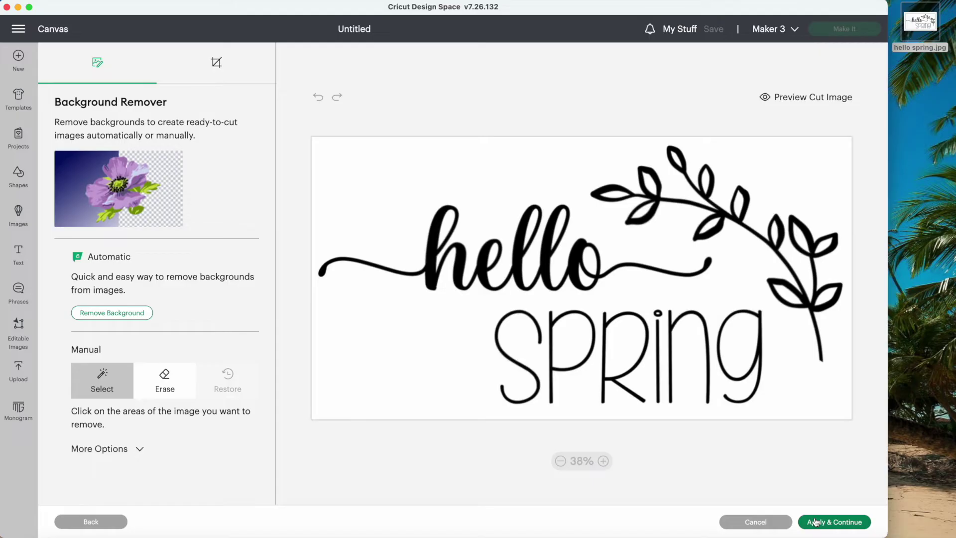
click(603, 460)
click(603, 461)
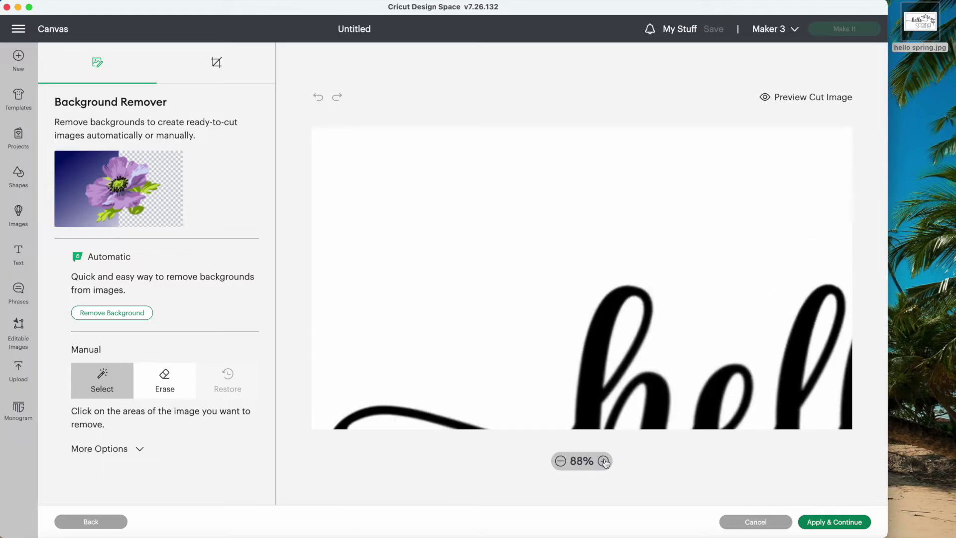
scroll(635, 371, down, 3)
scroll(637, 377, right, 2)
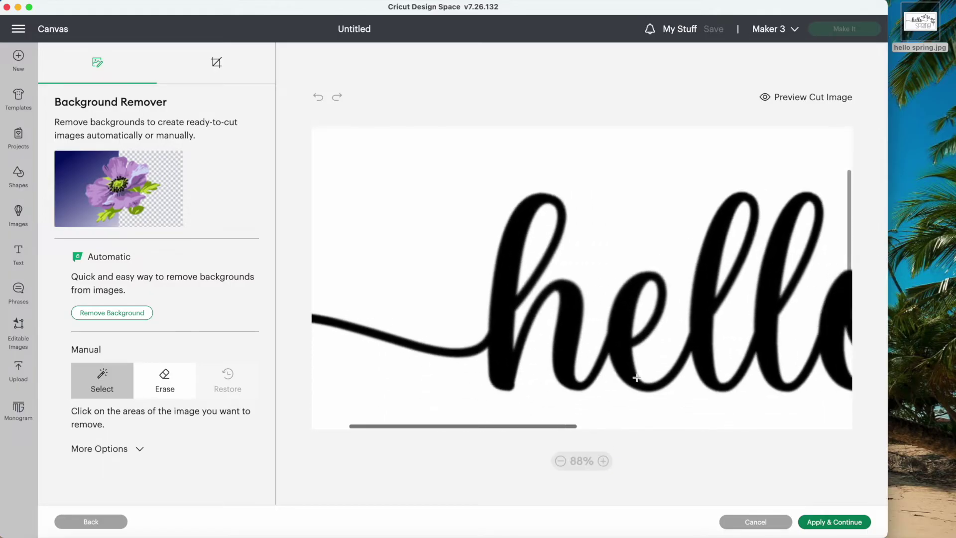
click(122, 319)
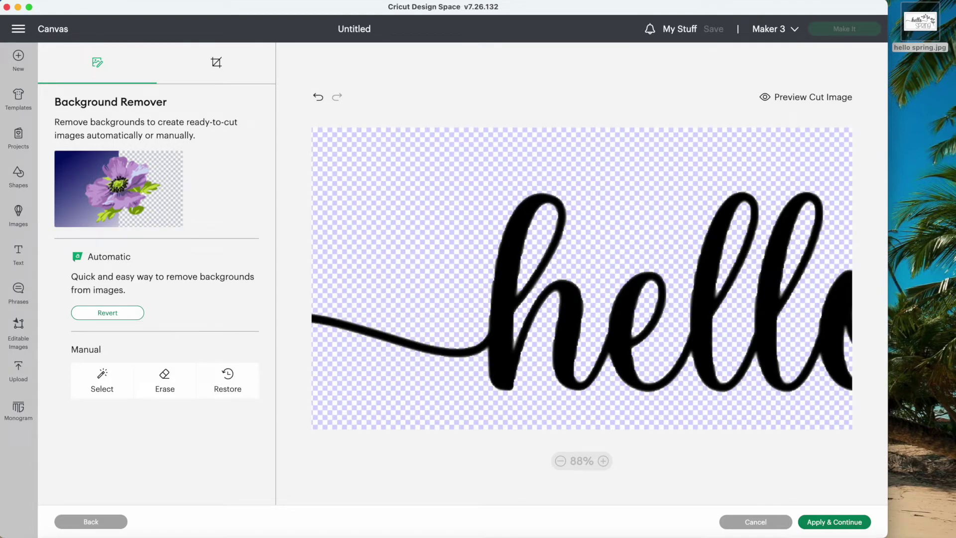
Step: Examine the letter edges at 138% zoom, preview the cut image and return to the image type choice
click(603, 461)
click(603, 460)
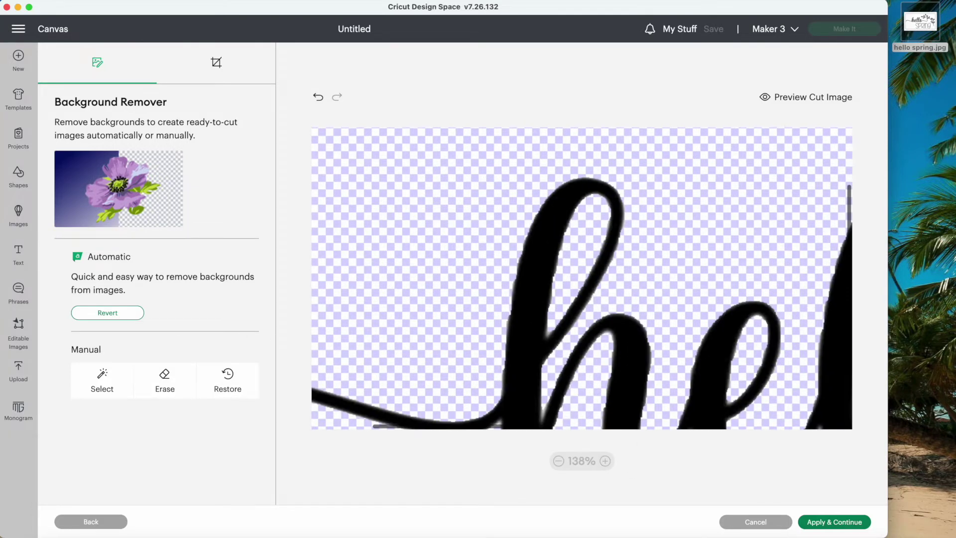
click(791, 97)
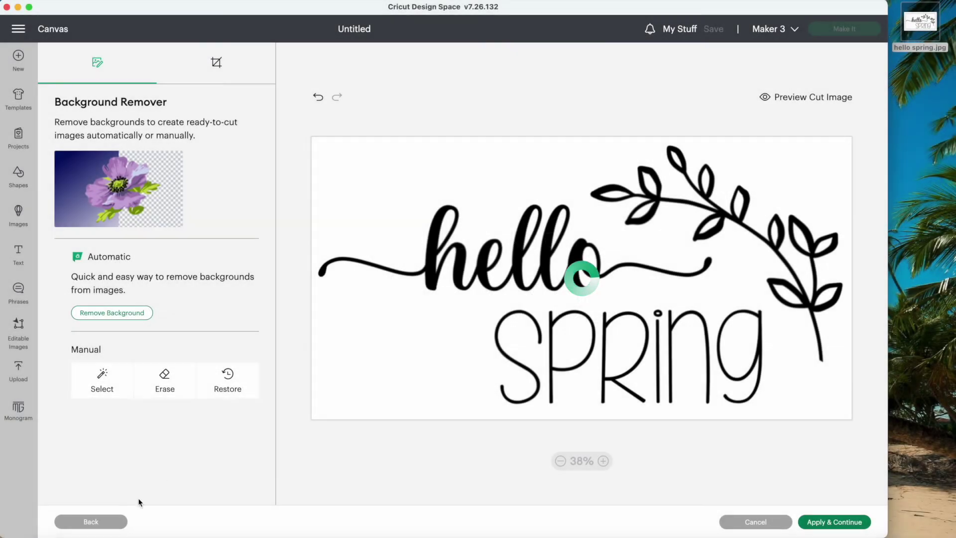
click(118, 522)
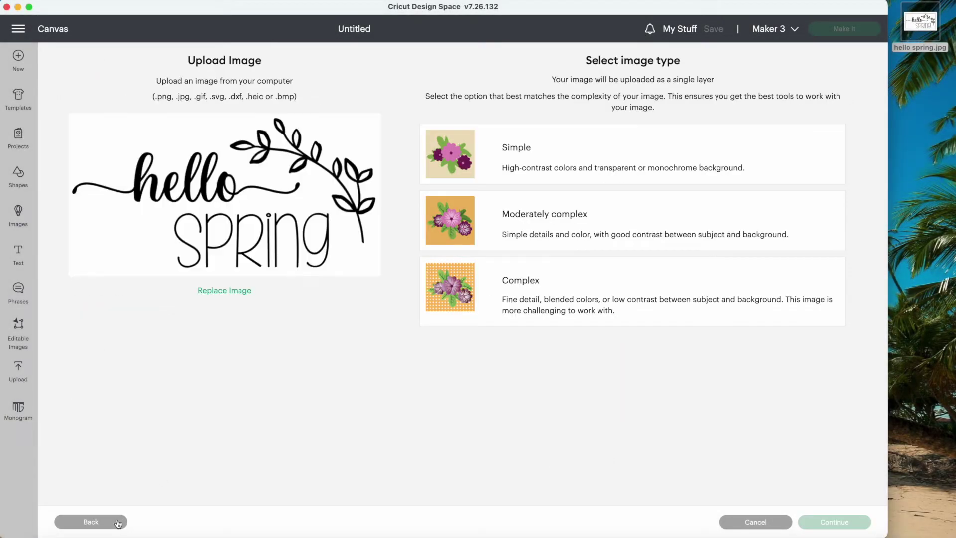
Step: Set the image type to Complex and expand the additional options of the manual Select tool
click(532, 291)
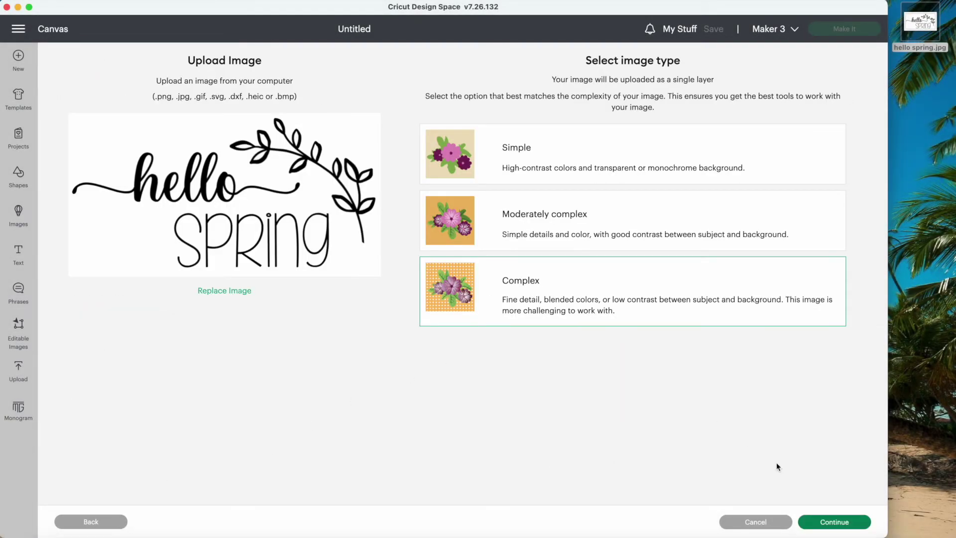
click(816, 521)
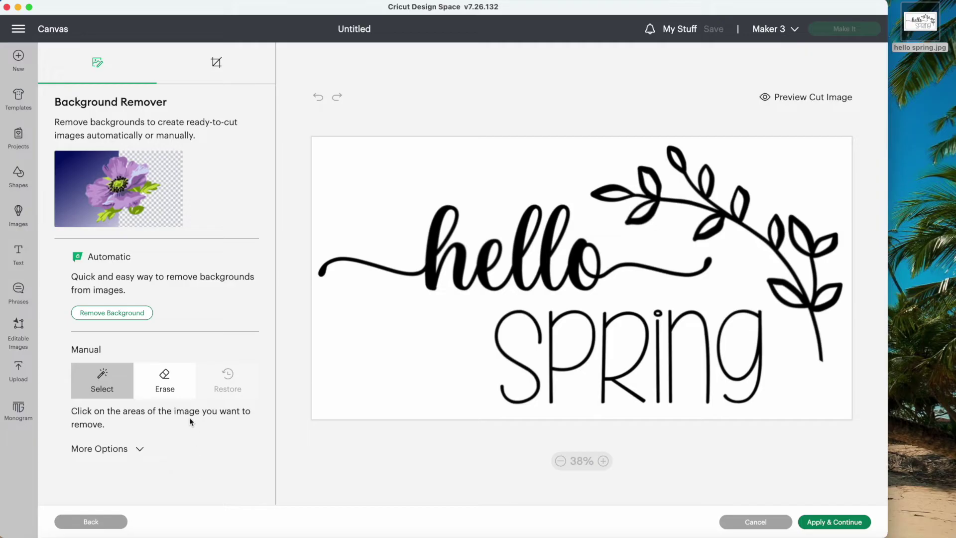
click(103, 377)
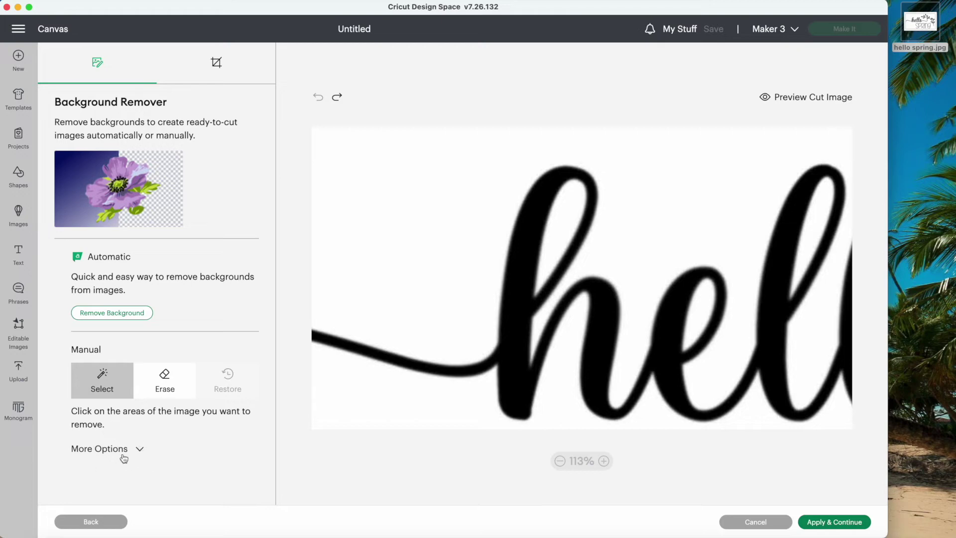
click(138, 452)
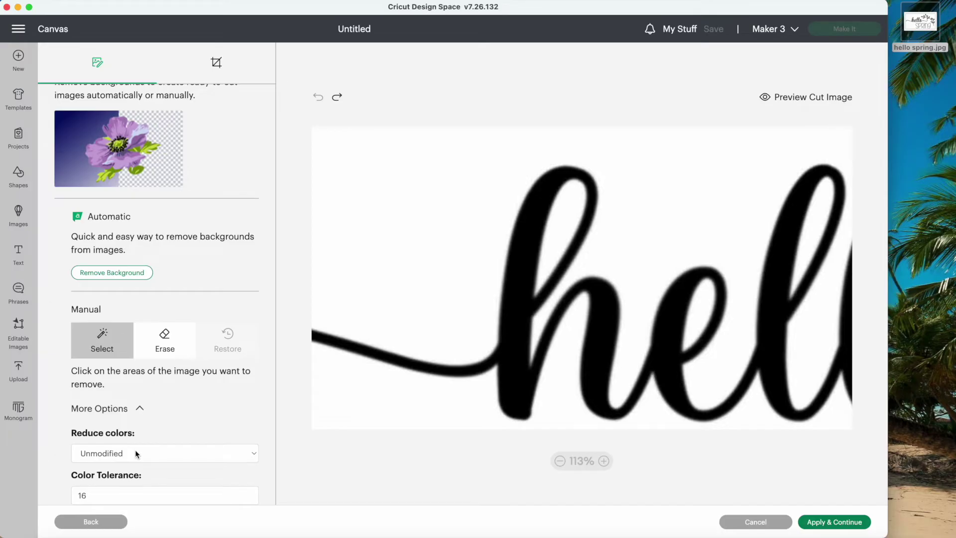
Step: Reduce the image's colors to 2
click(118, 454)
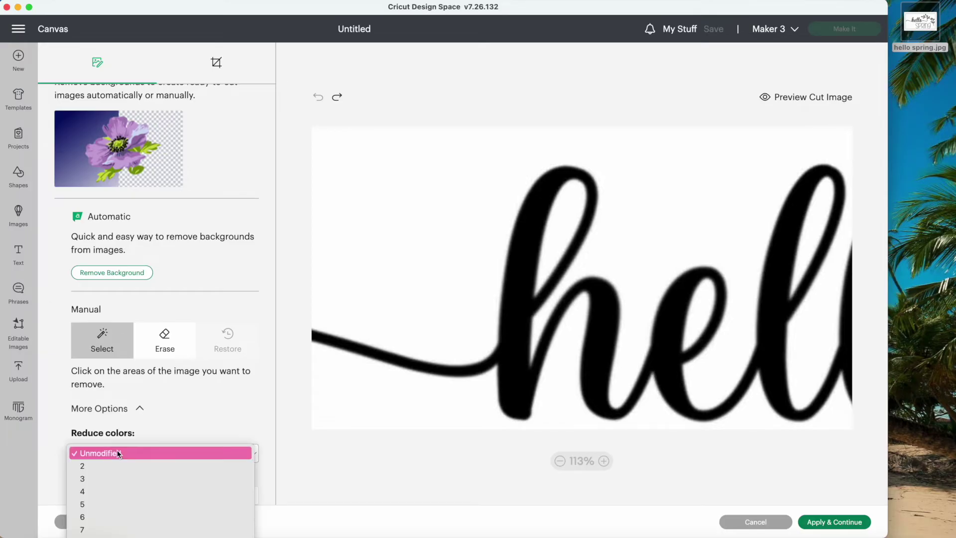
click(115, 463)
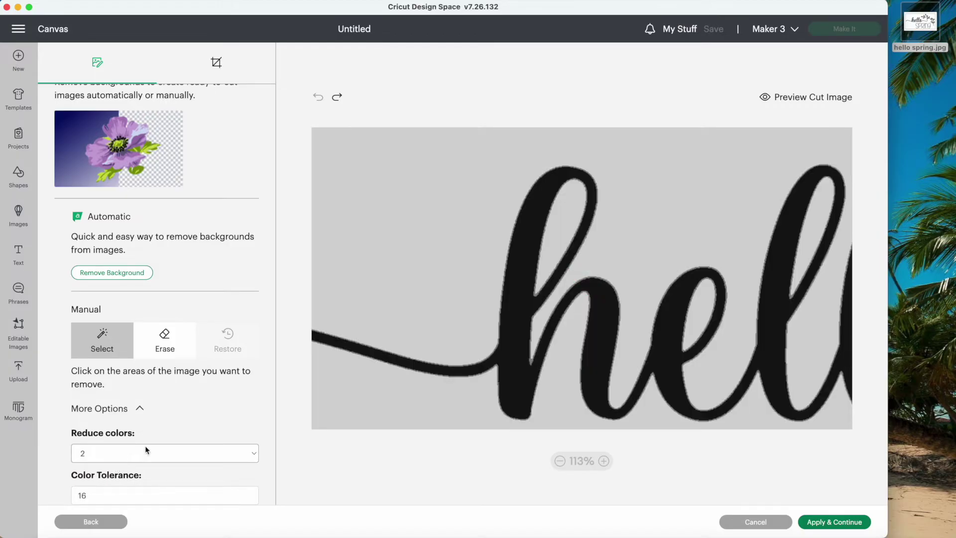
Step: Remove the gray background and the enclosed areas of the h, e and first l using a color tolerance of 16
click(391, 280)
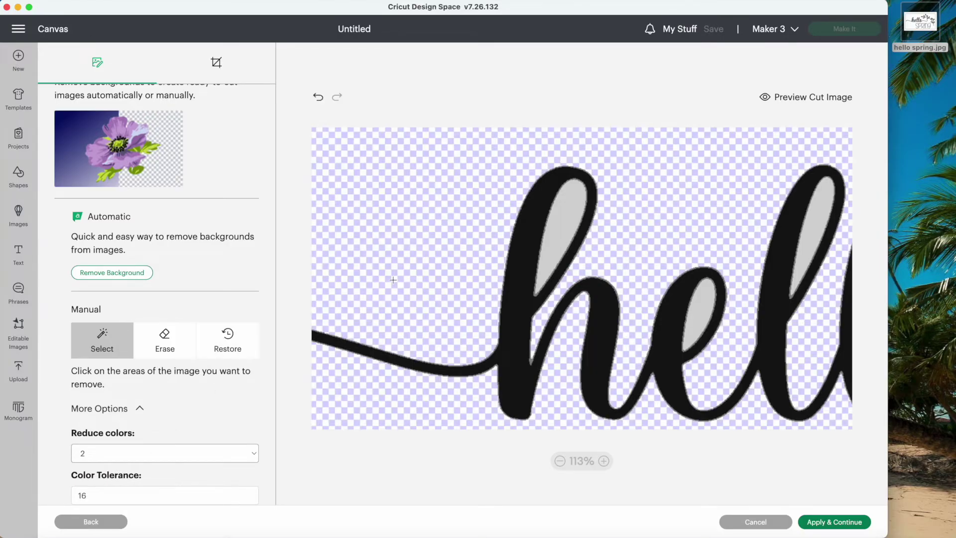
click(551, 232)
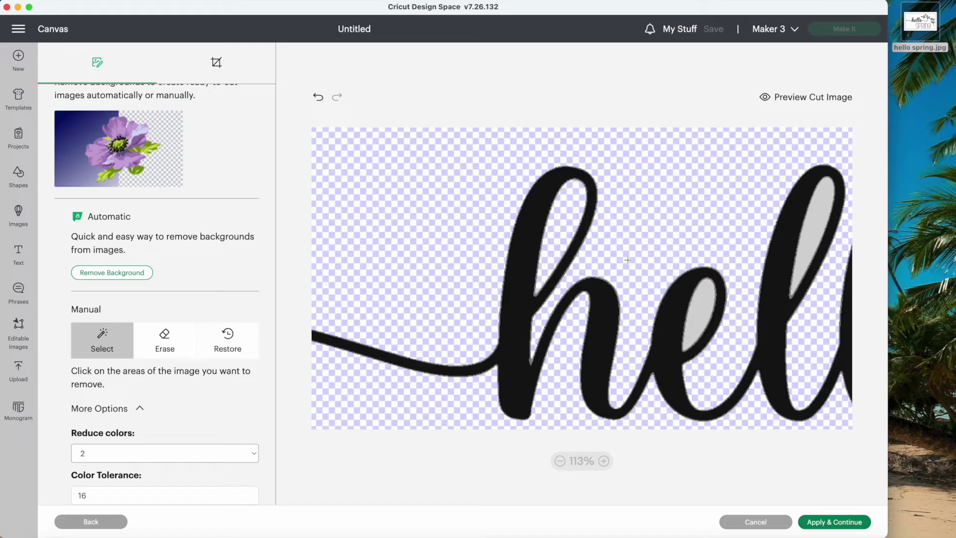
click(817, 225)
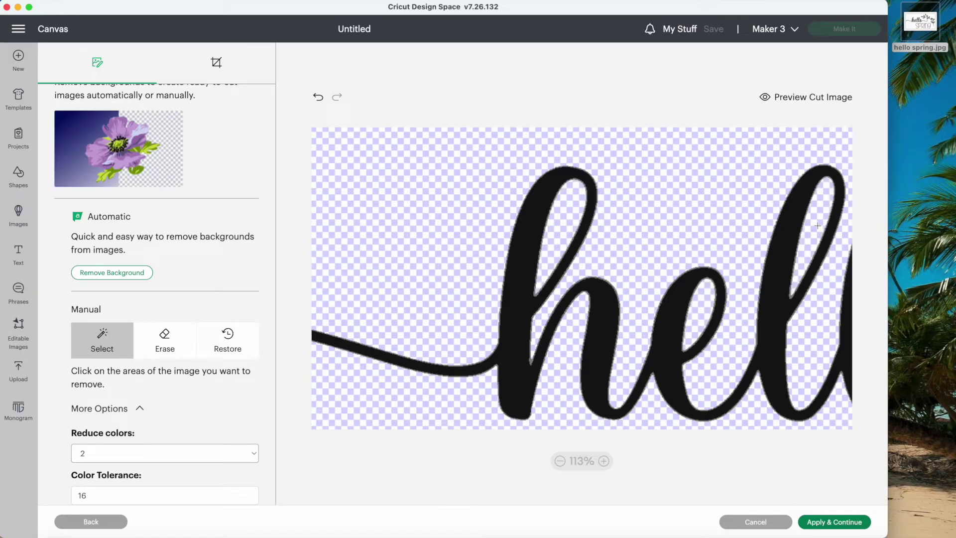
Step: Preview the cut image and examine the edges of the hello lettering at 163% zoom
click(818, 98)
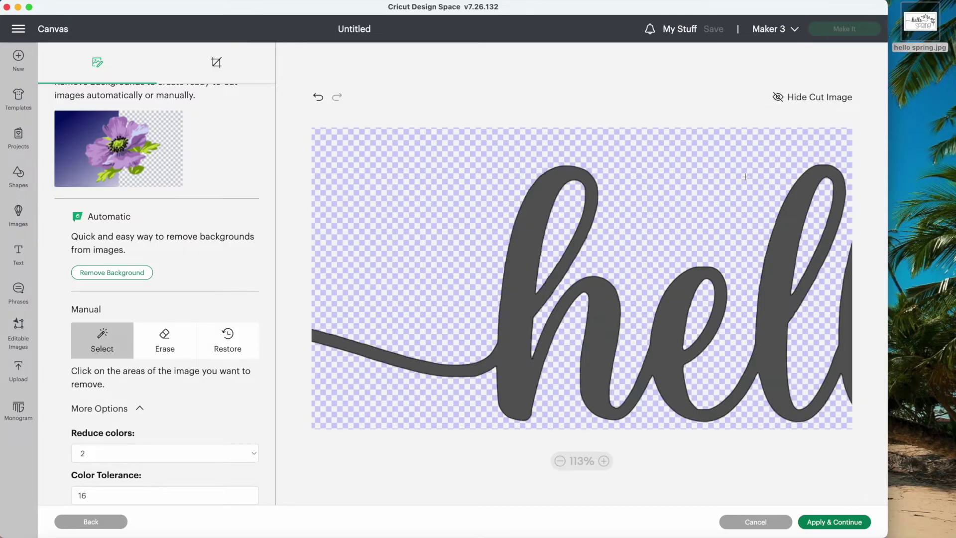
scroll(767, 253, up, 3)
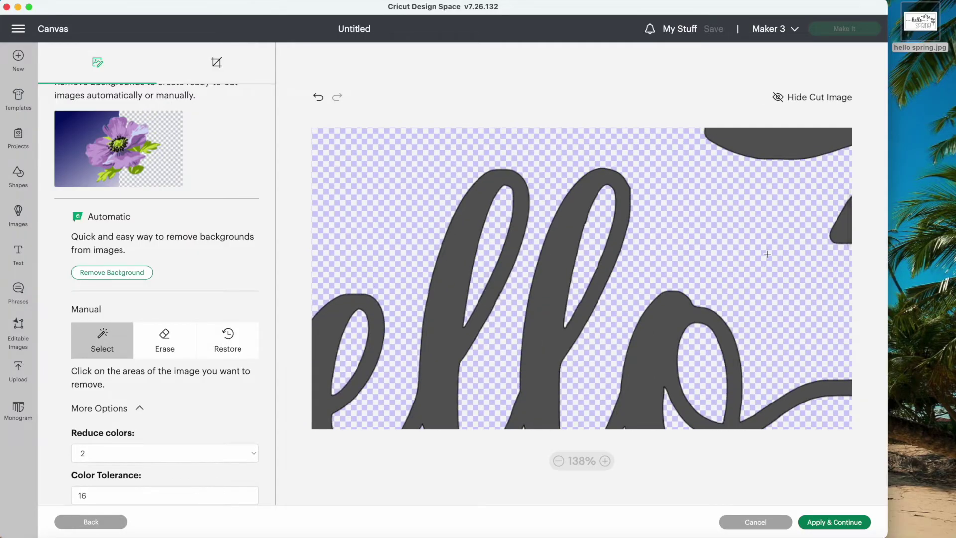
click(604, 460)
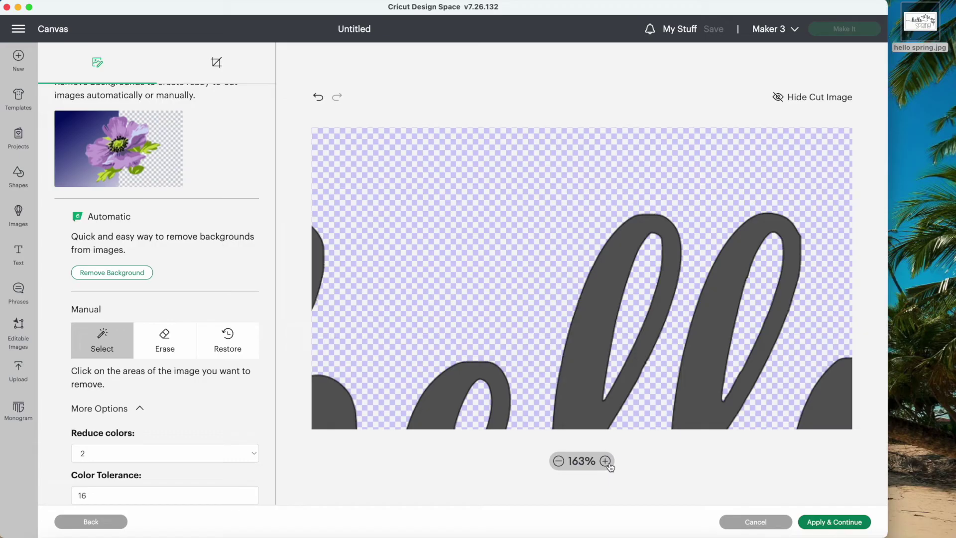
scroll(725, 297, right, 4)
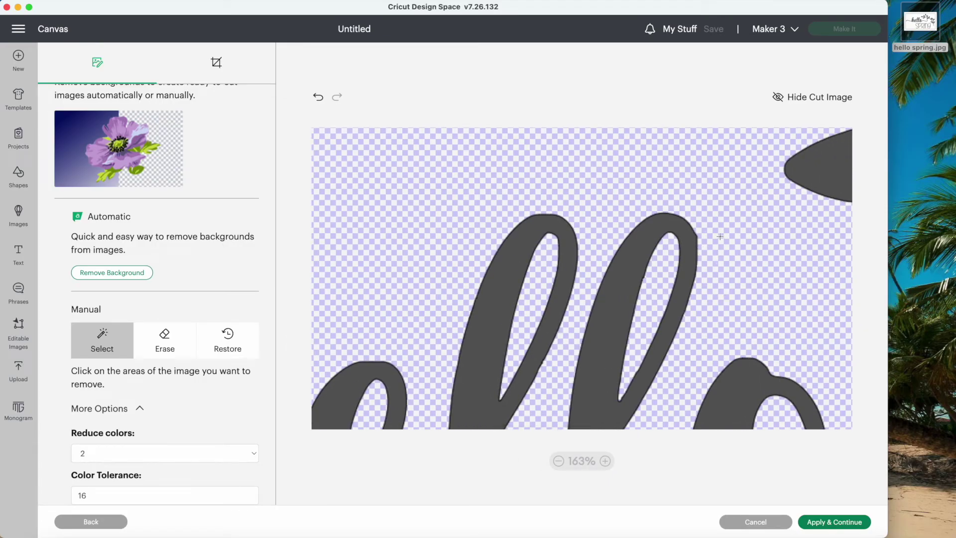
Step: Undo the background removals and set the color tolerance to 50
key(super+z)
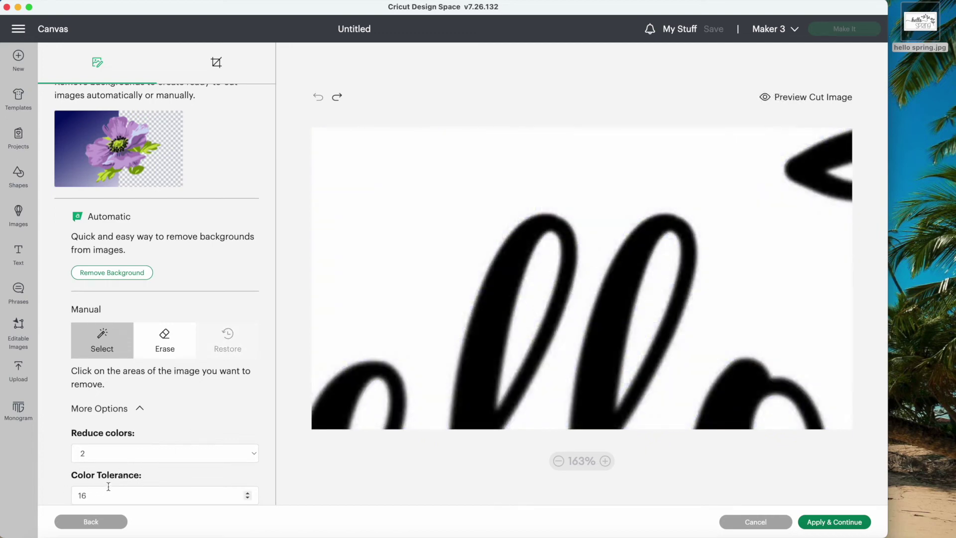
click(92, 495)
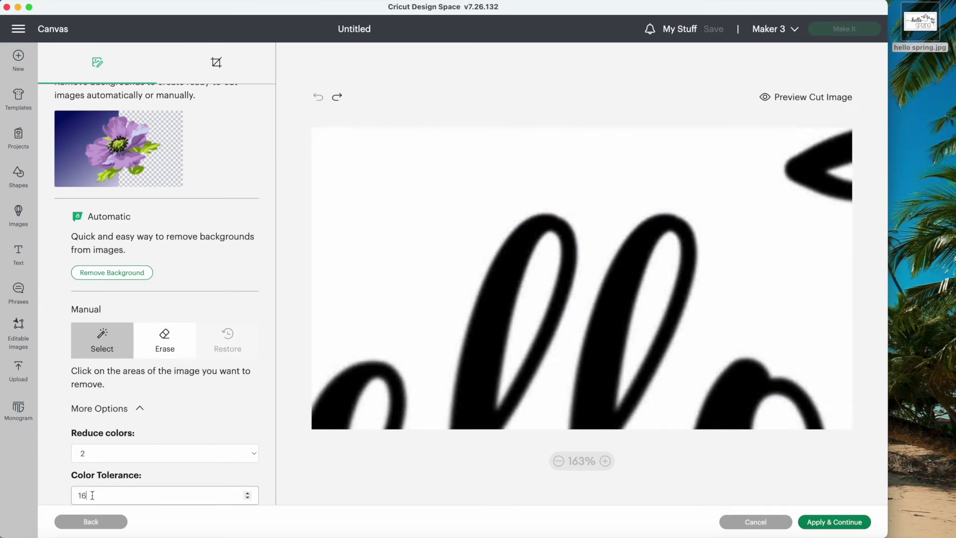
drag(92, 495, 64, 498)
text(50)
click(310, 469)
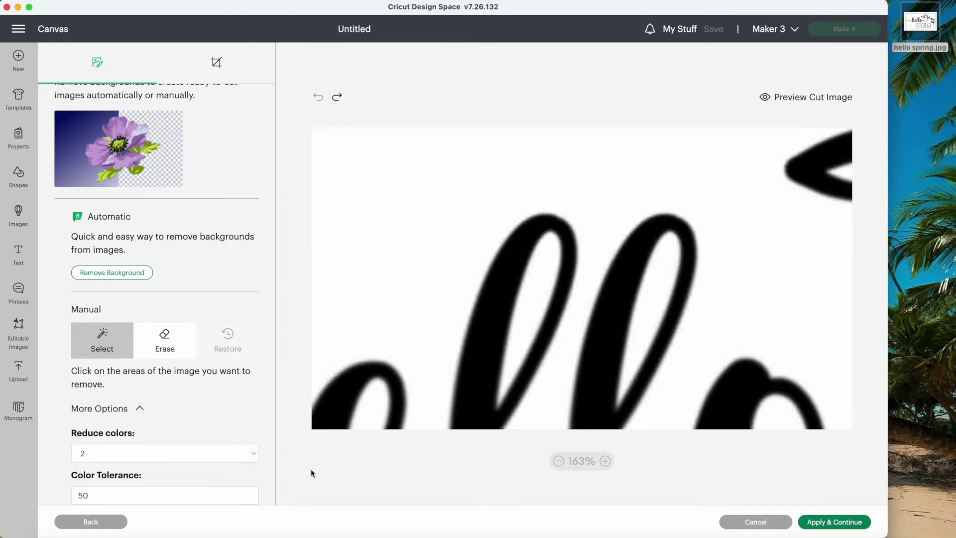
Step: Remove the background and the enclosed areas of the e, both l's, the upper o loop and the nearby leaf
click(401, 324)
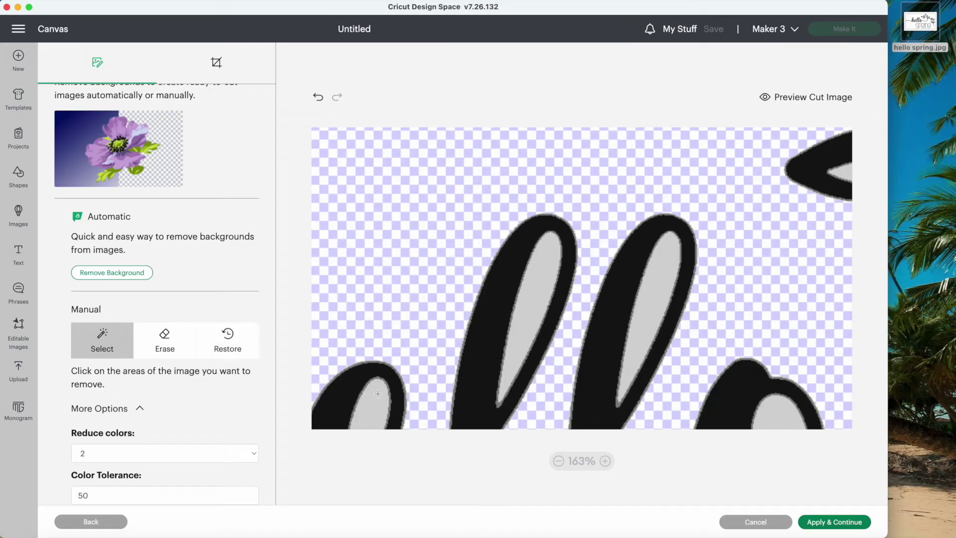
click(377, 393)
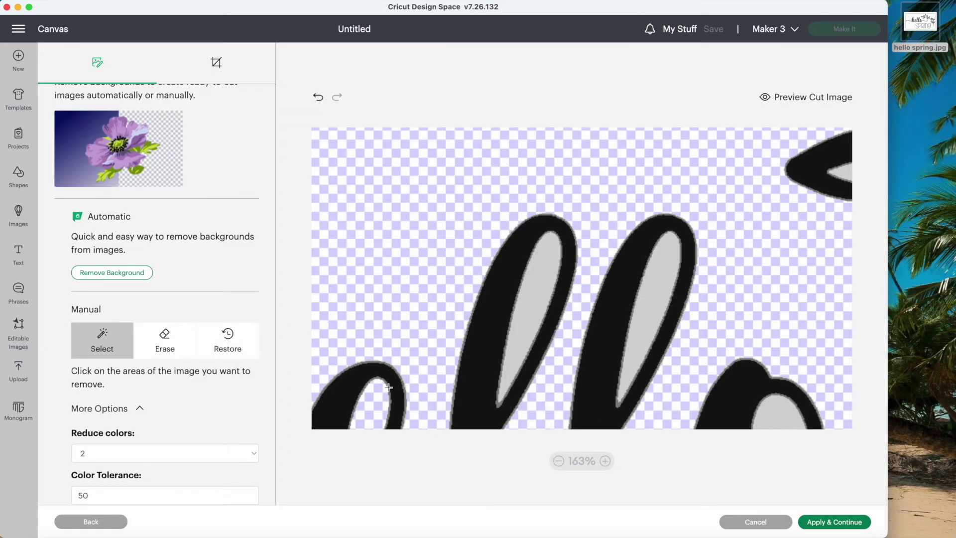
click(527, 305)
click(652, 292)
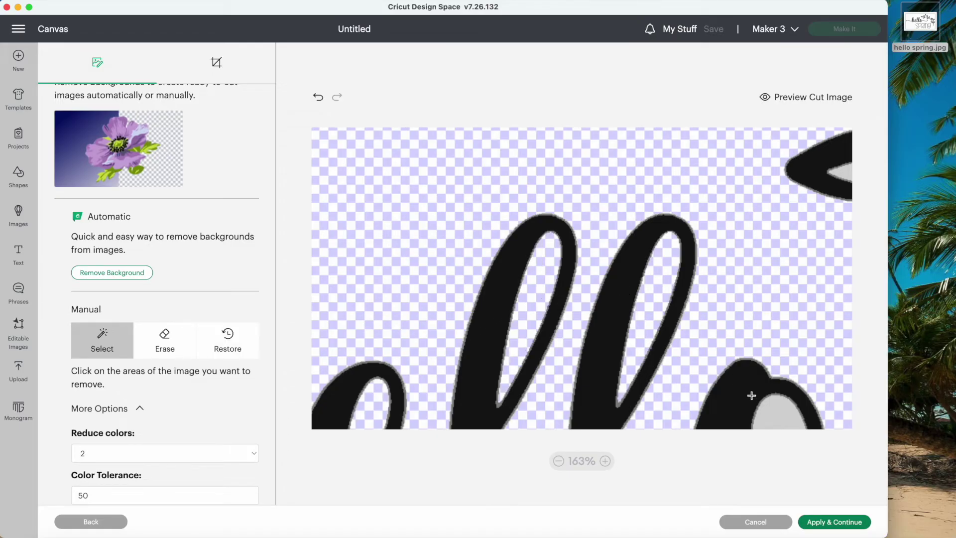
click(779, 412)
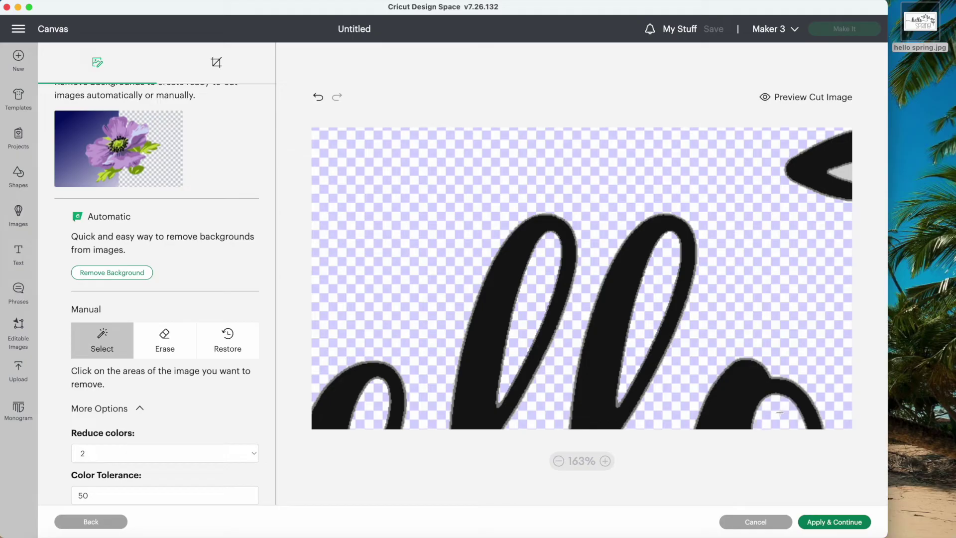
click(844, 174)
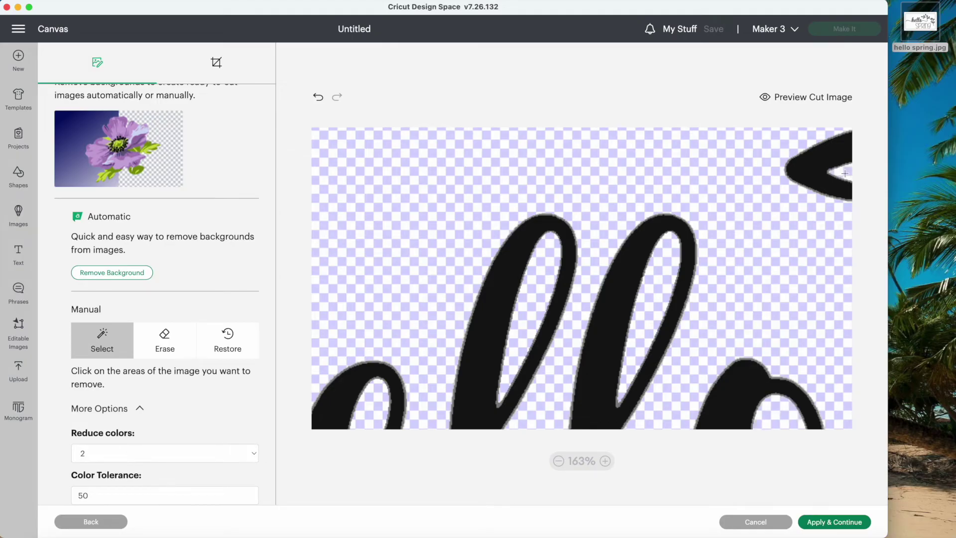
Step: Preview the cut image and examine the edges of the ello letters down to their lower curves
click(800, 99)
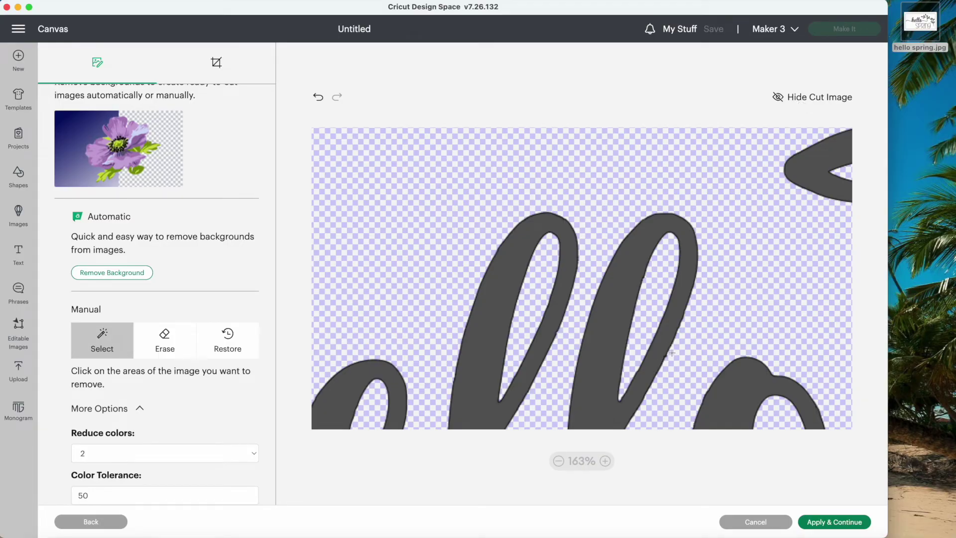
scroll(681, 346, down, 3)
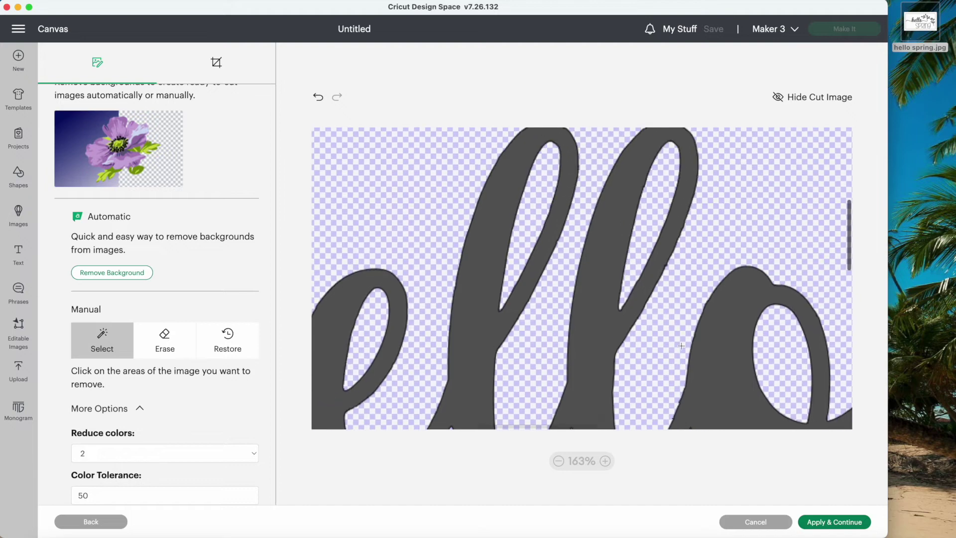
scroll(681, 346, down, 2)
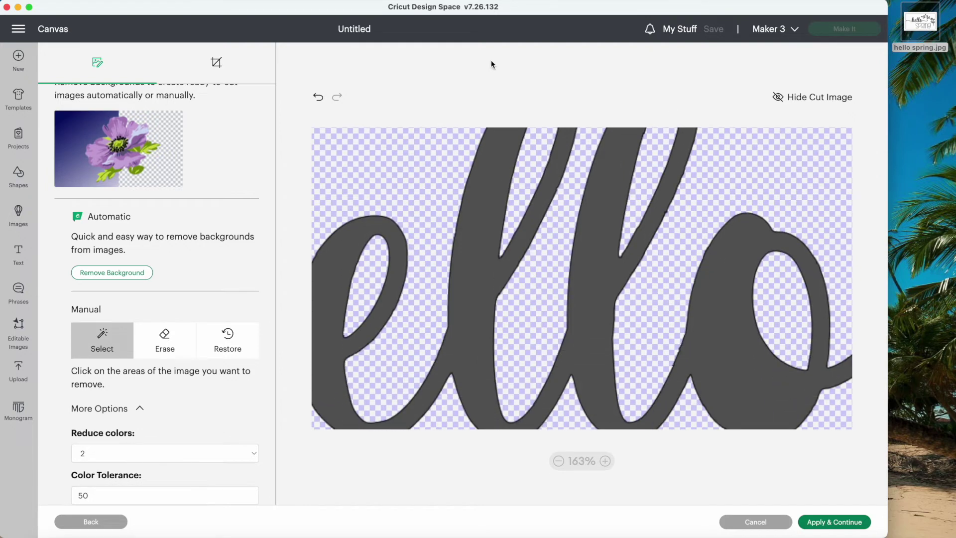
Step: Undo all background removals made with the color tolerance of 50
click(316, 99)
click(317, 99)
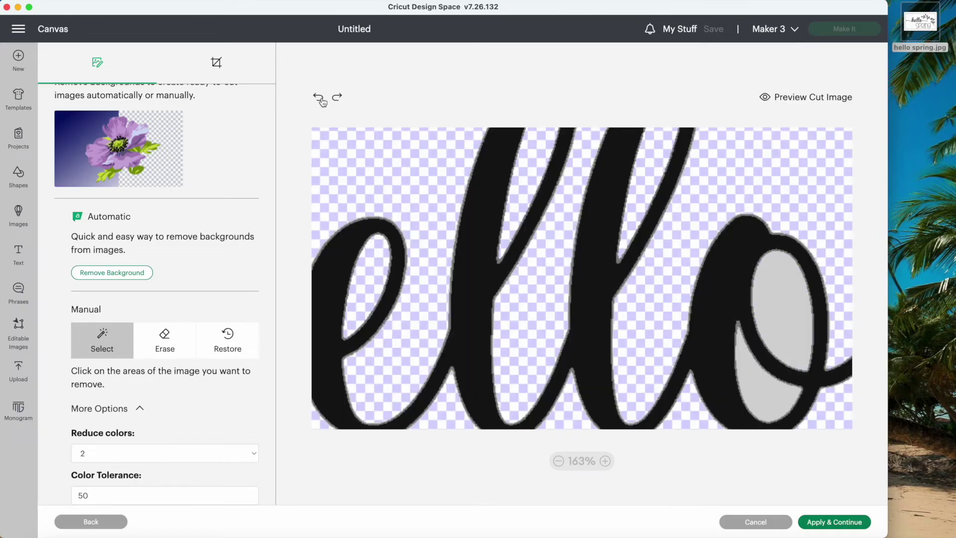
click(320, 99)
click(322, 99)
click(321, 99)
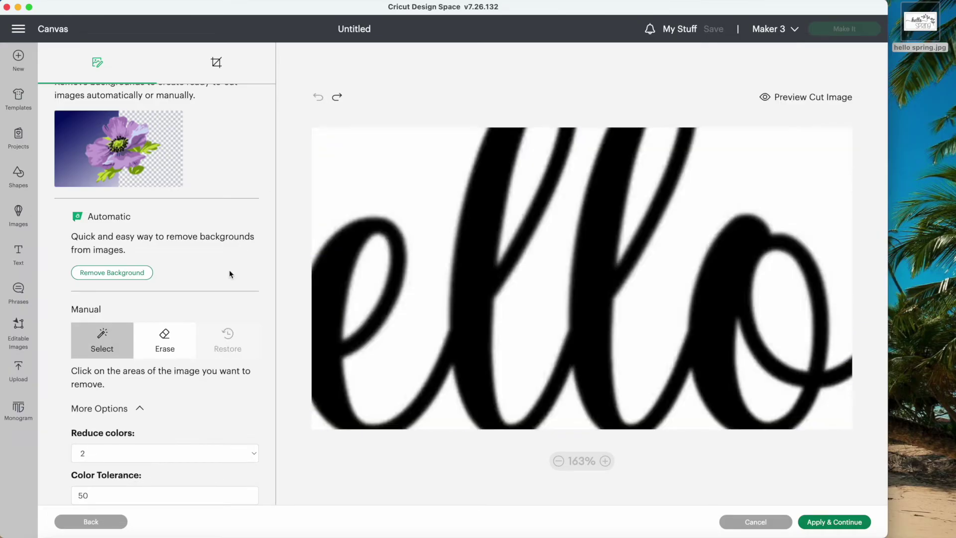
Step: Set the color tolerance to 80 and remove the background and the enclosed areas of the e, both l's and the o
drag(86, 495, 71, 495)
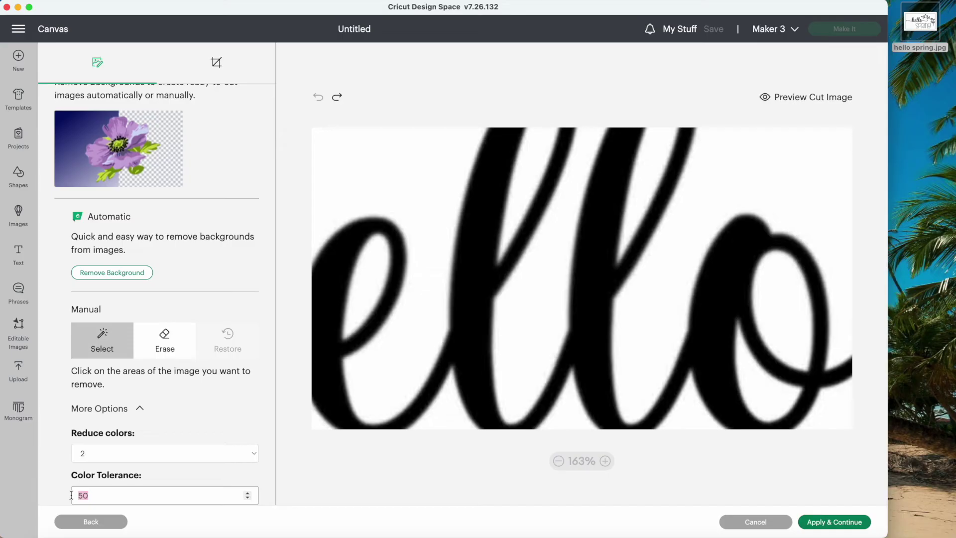
text(80)
click(429, 211)
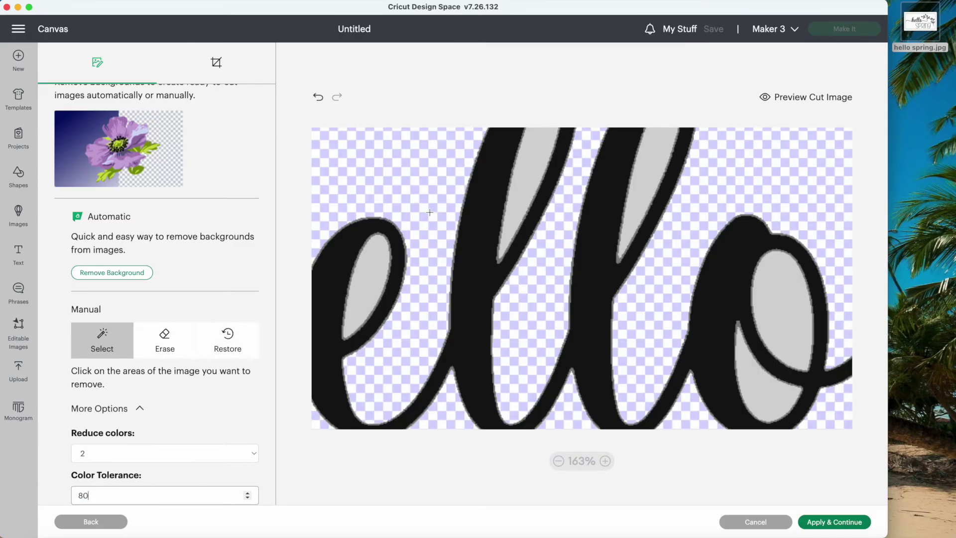
click(531, 175)
click(638, 170)
click(777, 288)
click(759, 379)
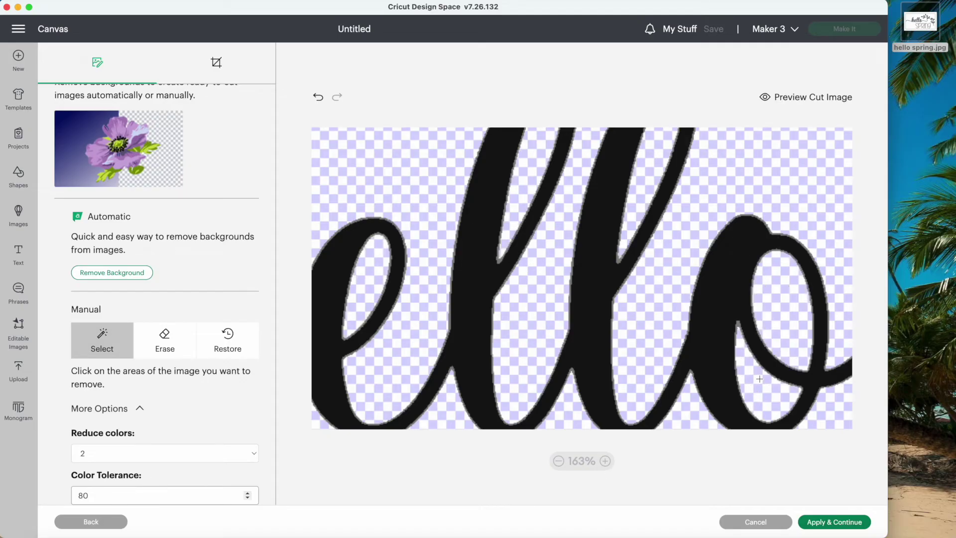
Step: Preview the cut image, examine its edges up close and the whole design at 38% zoom, and hide the preview
click(805, 98)
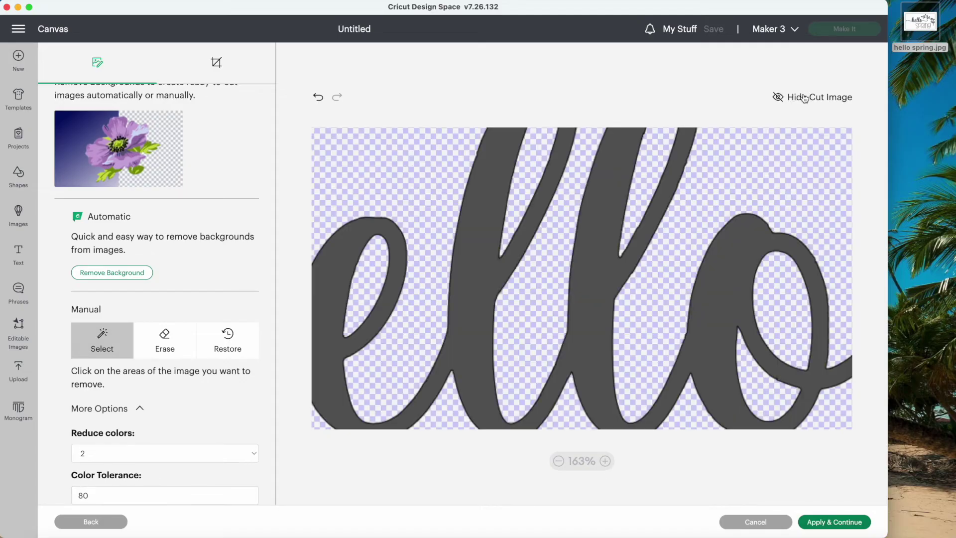
scroll(466, 412, down, 3)
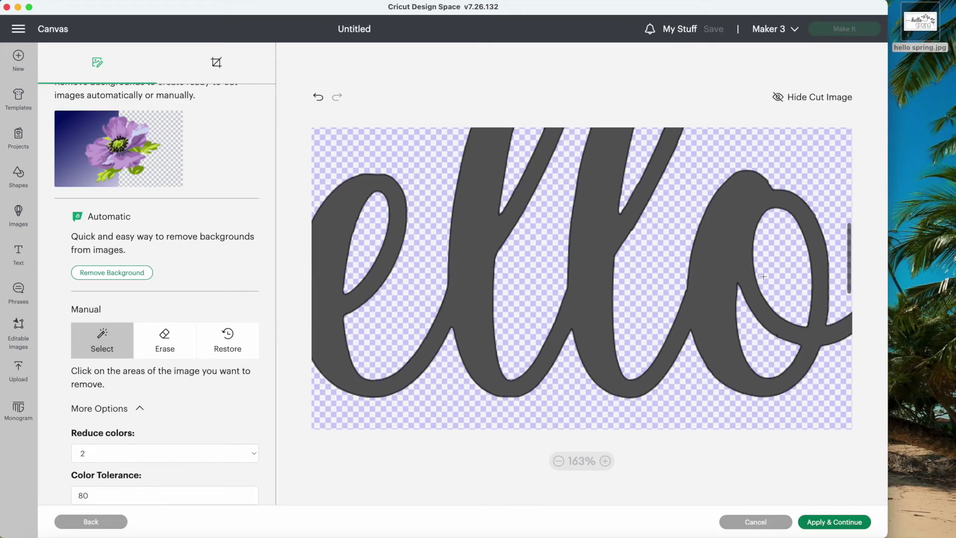
click(558, 460)
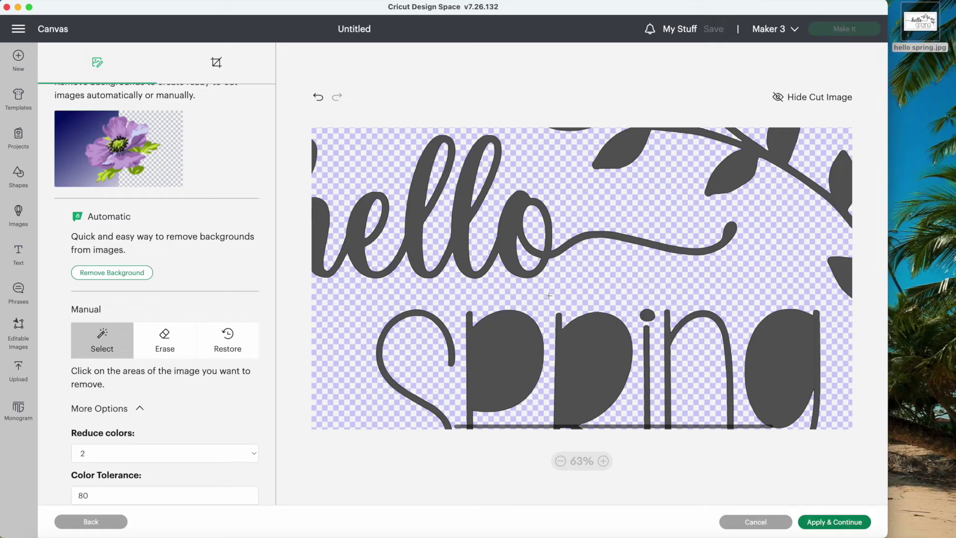
scroll(548, 295, left, 4)
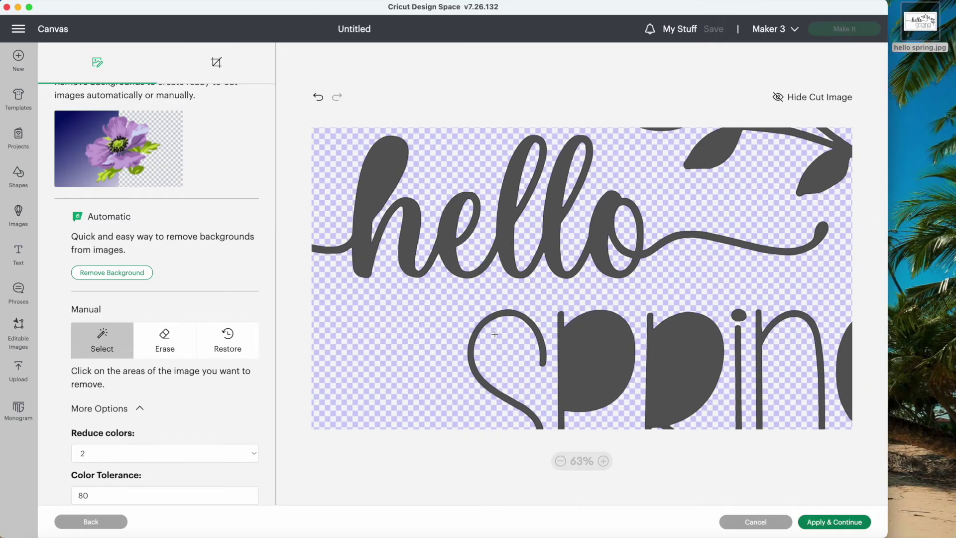
scroll(506, 326, down, 3)
click(797, 101)
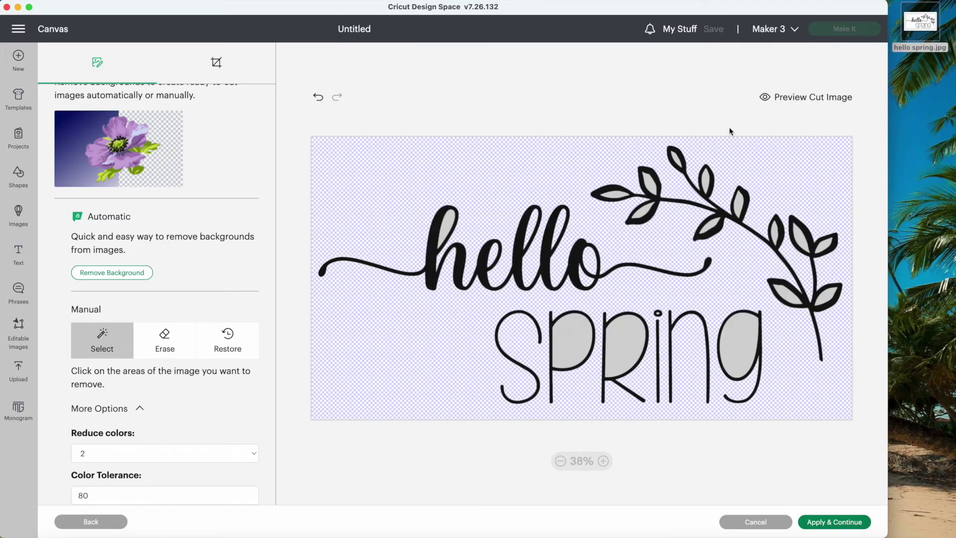
Step: Remove the remaining enclosed areas of the h in hello and the p, r and g in spring
click(447, 220)
click(584, 332)
click(622, 339)
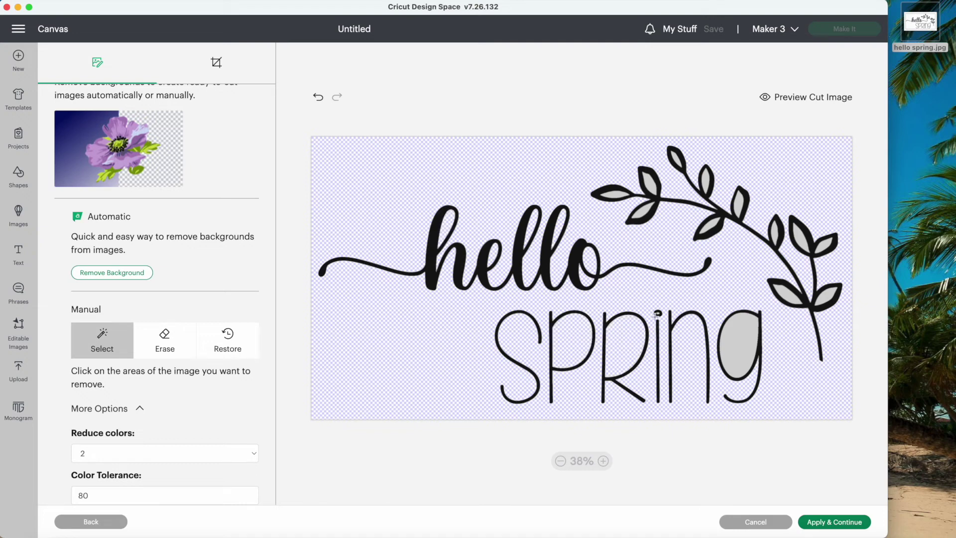
click(739, 332)
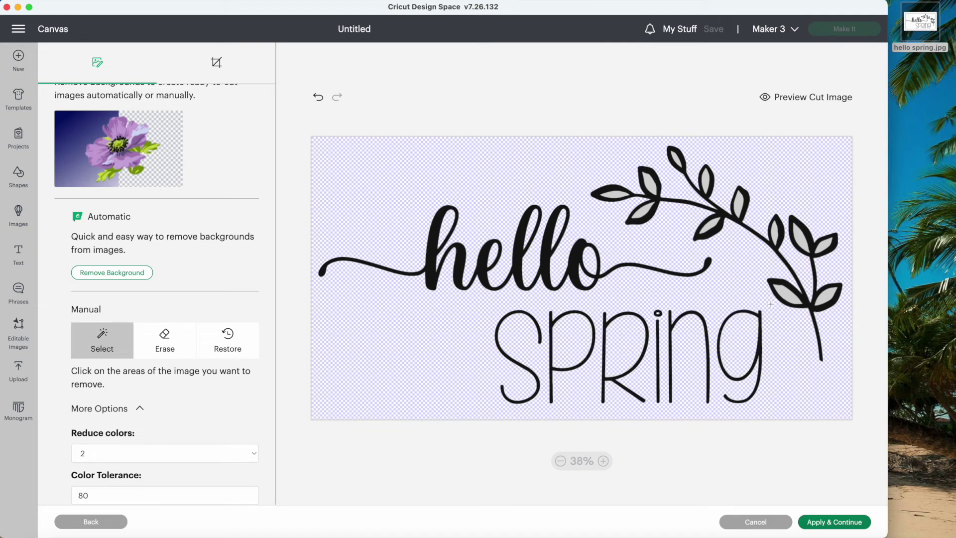
Step: Remove the enclosed area of every leaf on the branch and preview the cut image of the whole design
click(784, 292)
click(825, 292)
click(826, 245)
click(800, 238)
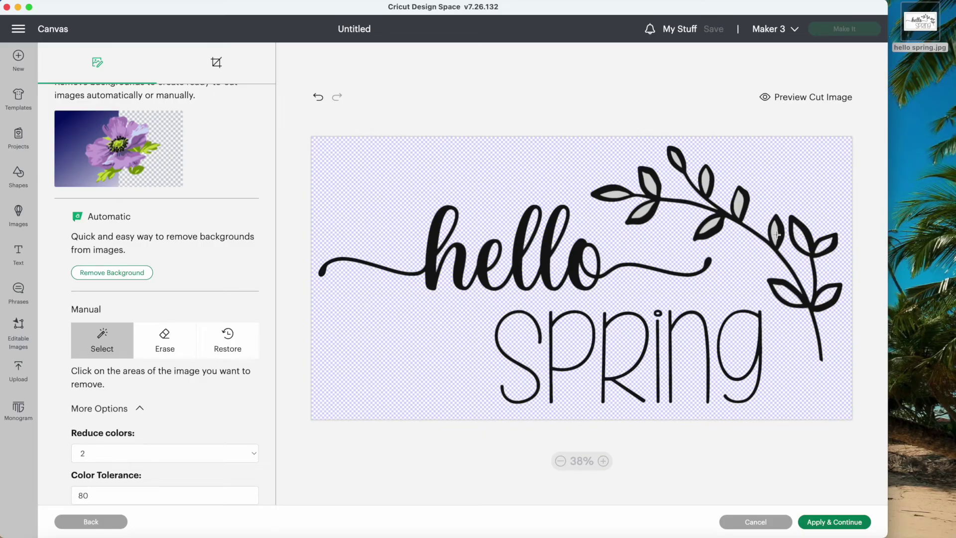
click(773, 234)
click(740, 203)
click(713, 224)
click(706, 181)
click(676, 159)
click(651, 181)
click(644, 214)
click(615, 192)
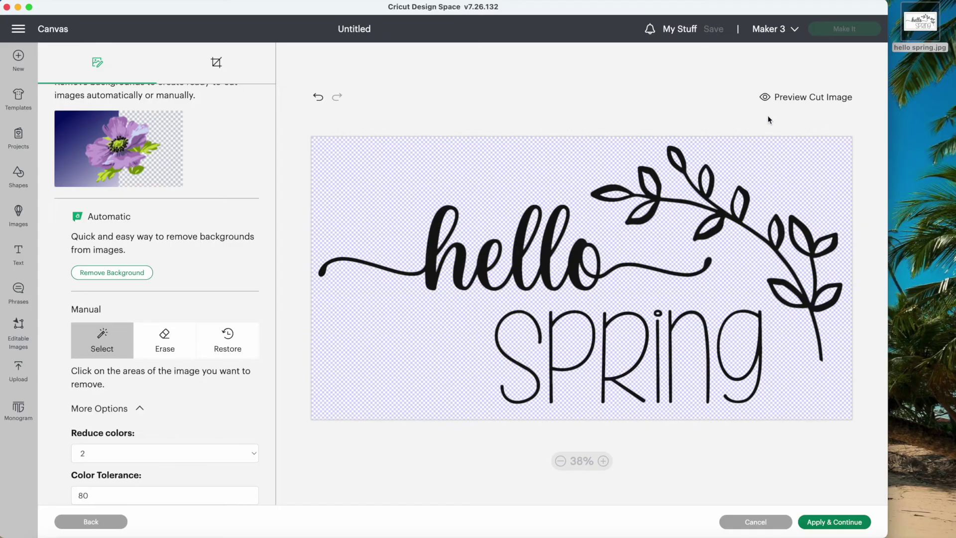
click(784, 103)
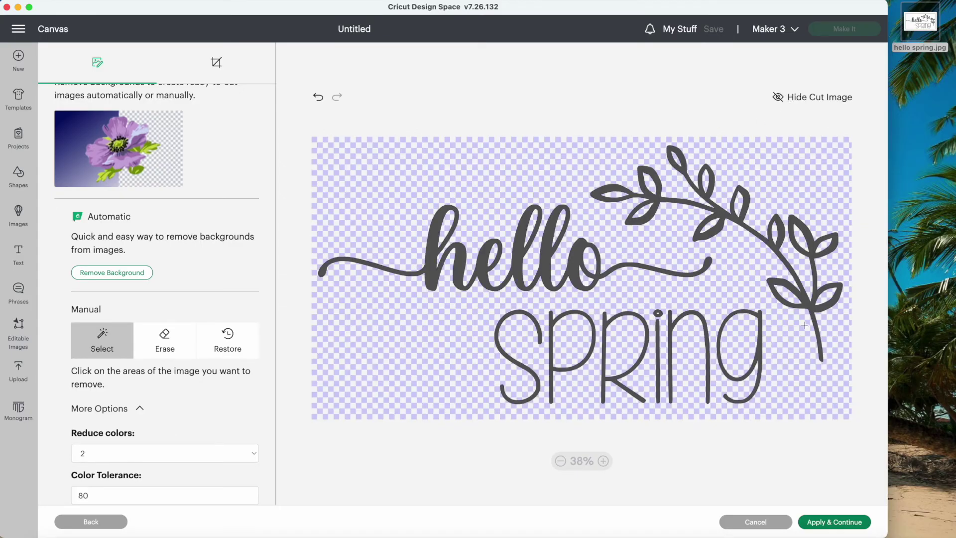
Step: Upload the cleaned hello spring design as a Cut Image and add the new upload to the canvas
click(832, 521)
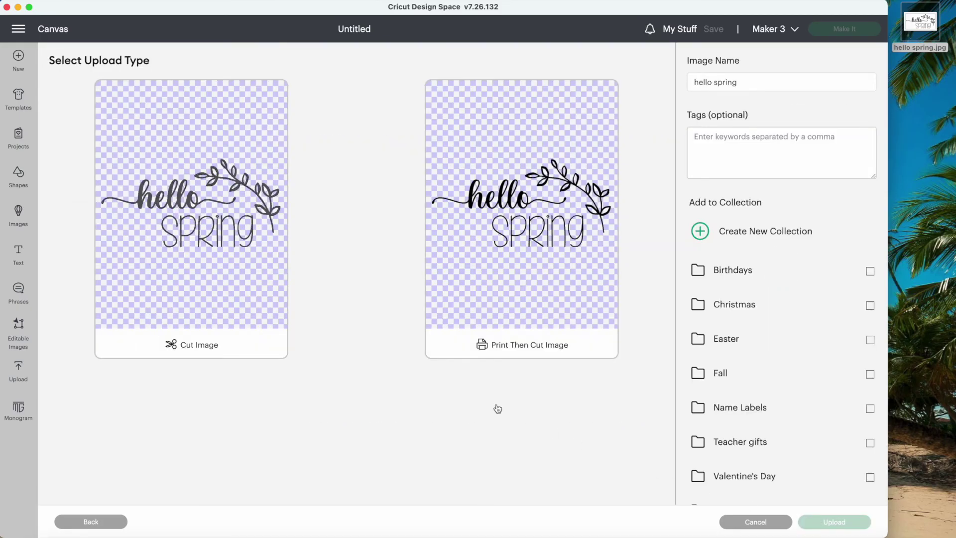
click(202, 205)
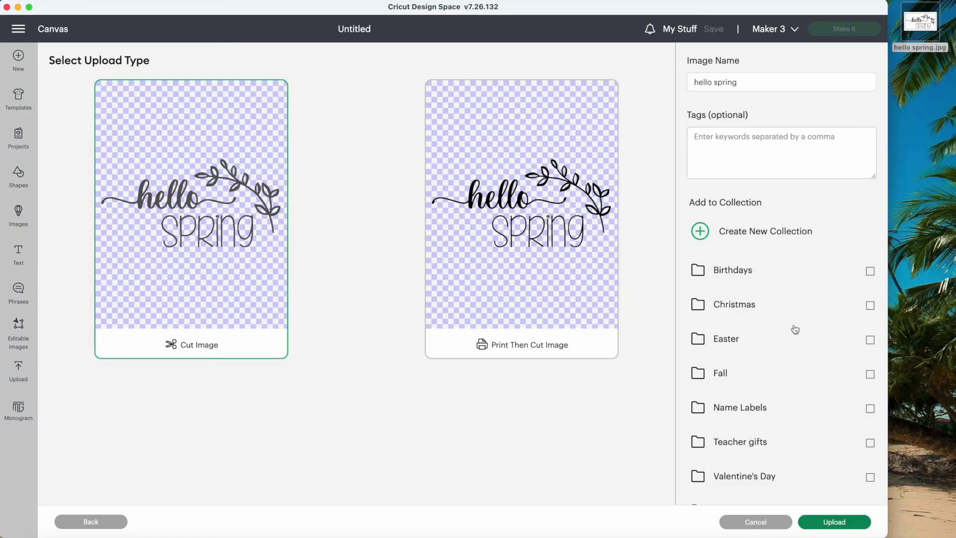
click(840, 521)
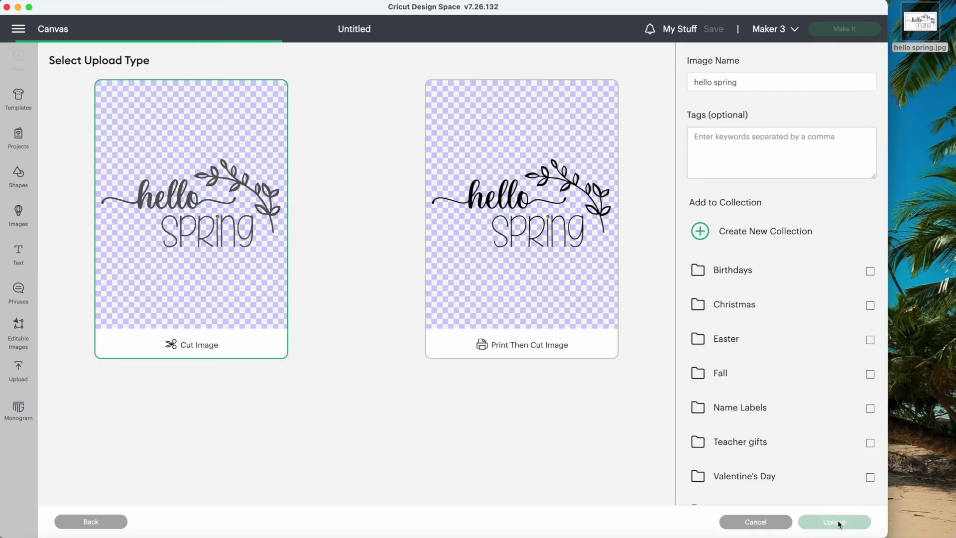
click(133, 346)
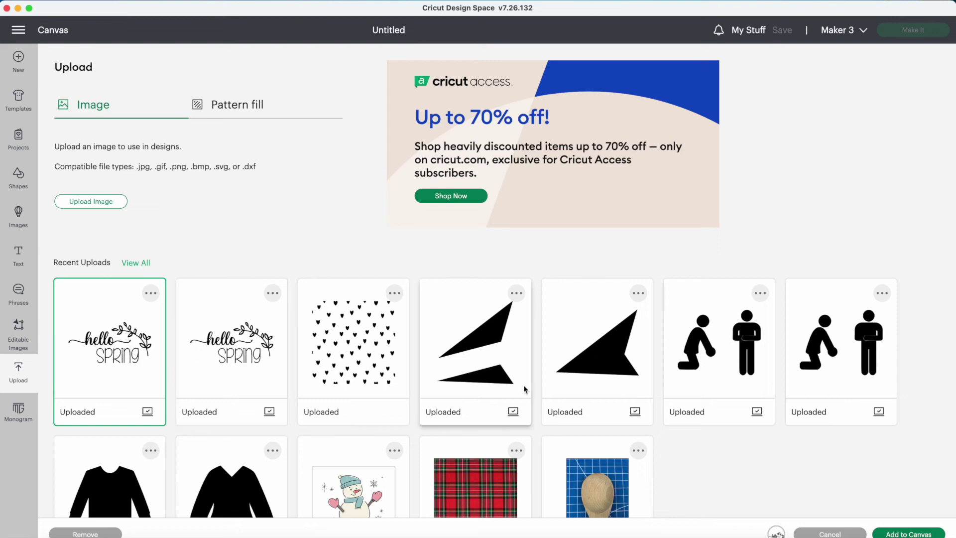
click(889, 532)
Step: Enlarge the new Hello Spring image to about 129.8 wide by 64.06 high and place it below the poor-quality version, at about X 61.42, Y 56.41
drag(268, 176, 477, 439)
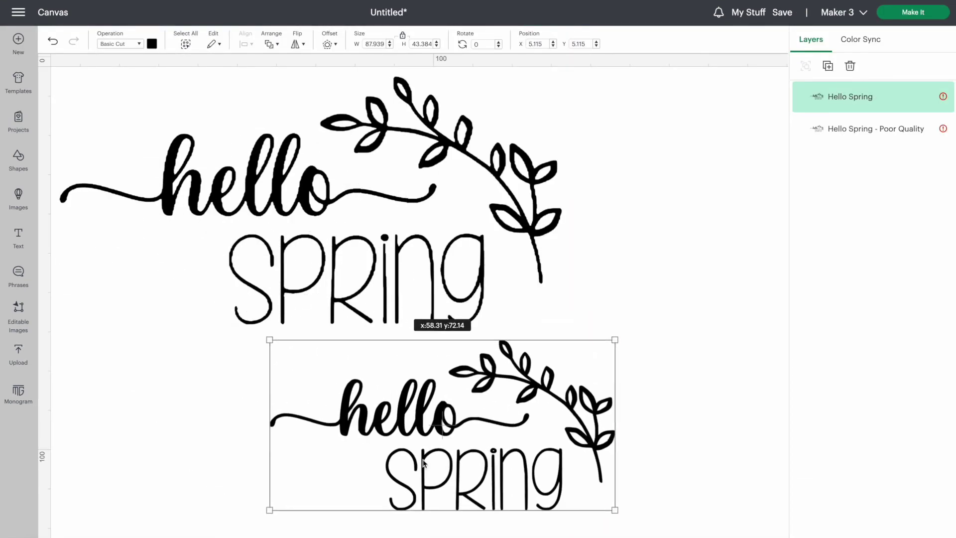
drag(613, 337, 778, 259)
drag(602, 384, 616, 403)
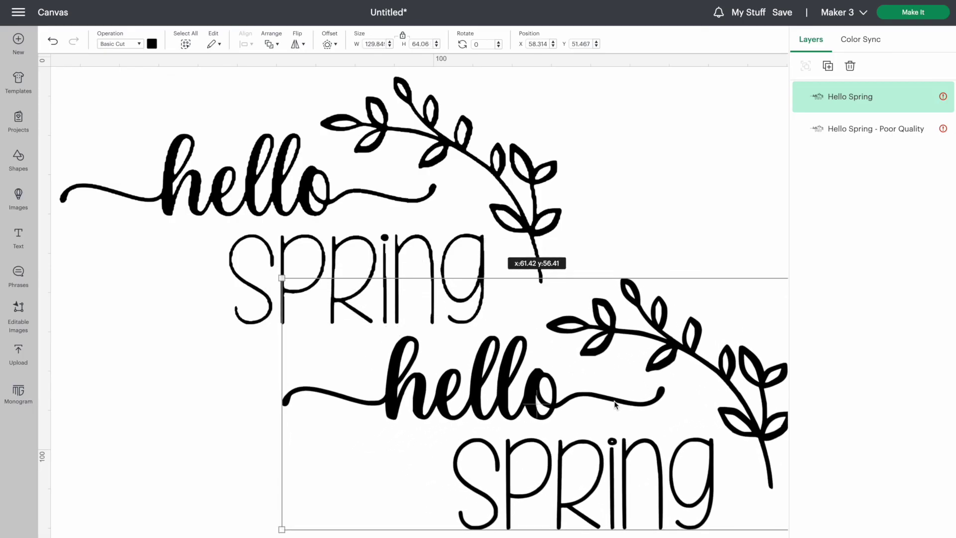
click(111, 425)
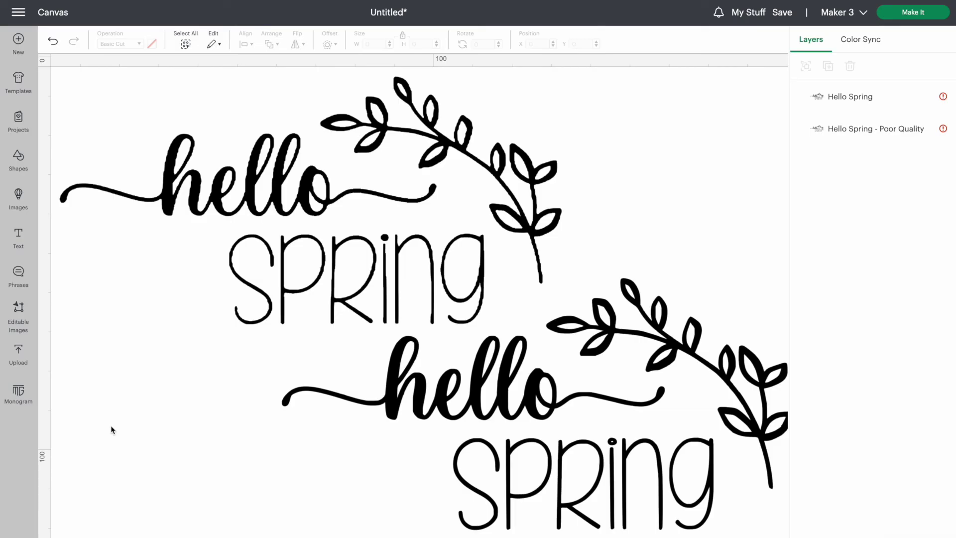